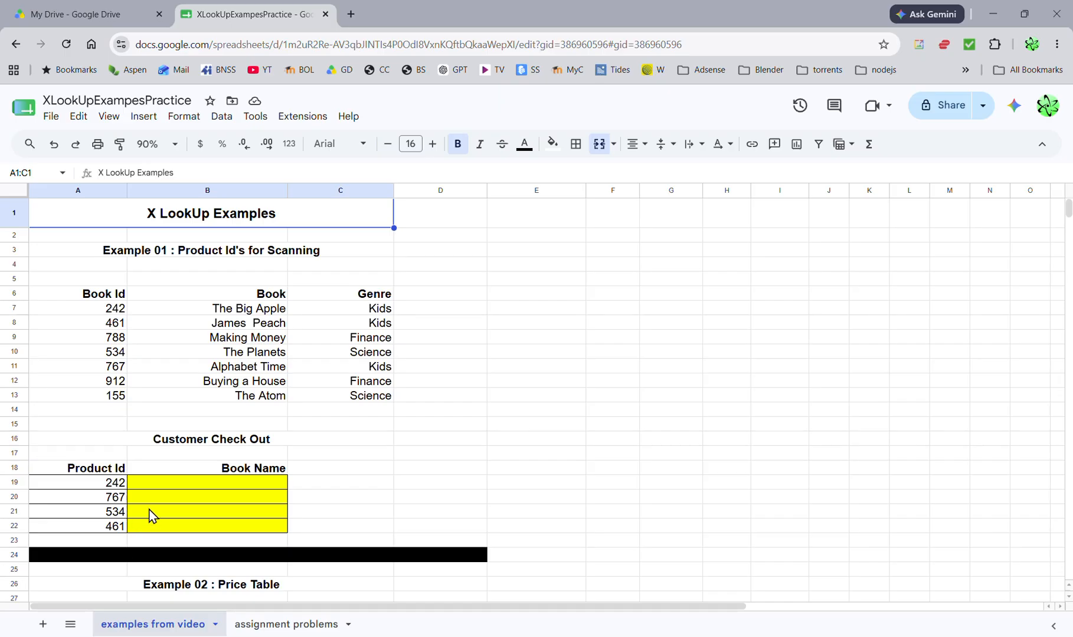
# - Set the sheet zoom to 125% and bring the Customer Check Out table into view with the book list
pyautogui.click(155, 485)
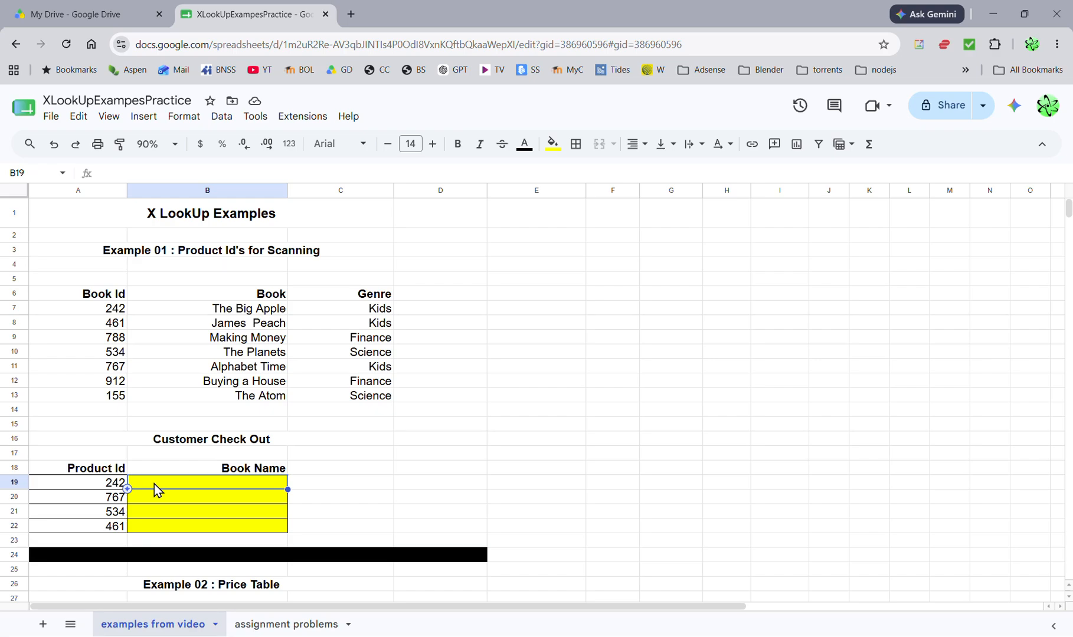
pyautogui.click(175, 145)
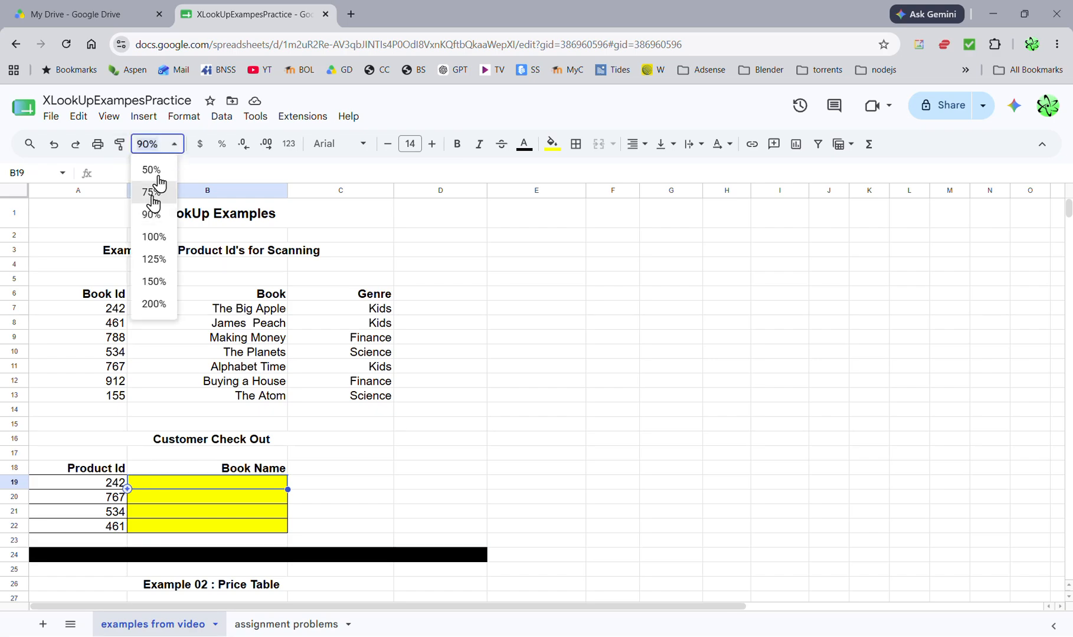
pyautogui.click(149, 260)
pyautogui.scroll(-3, 147, 277)
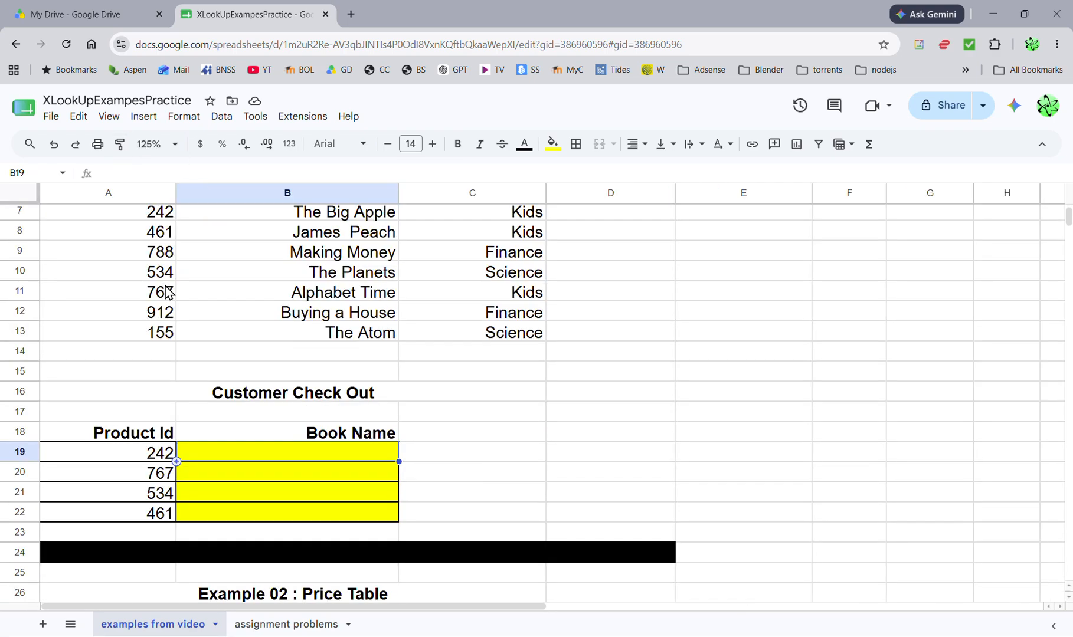
pyautogui.scroll(3, 177, 292)
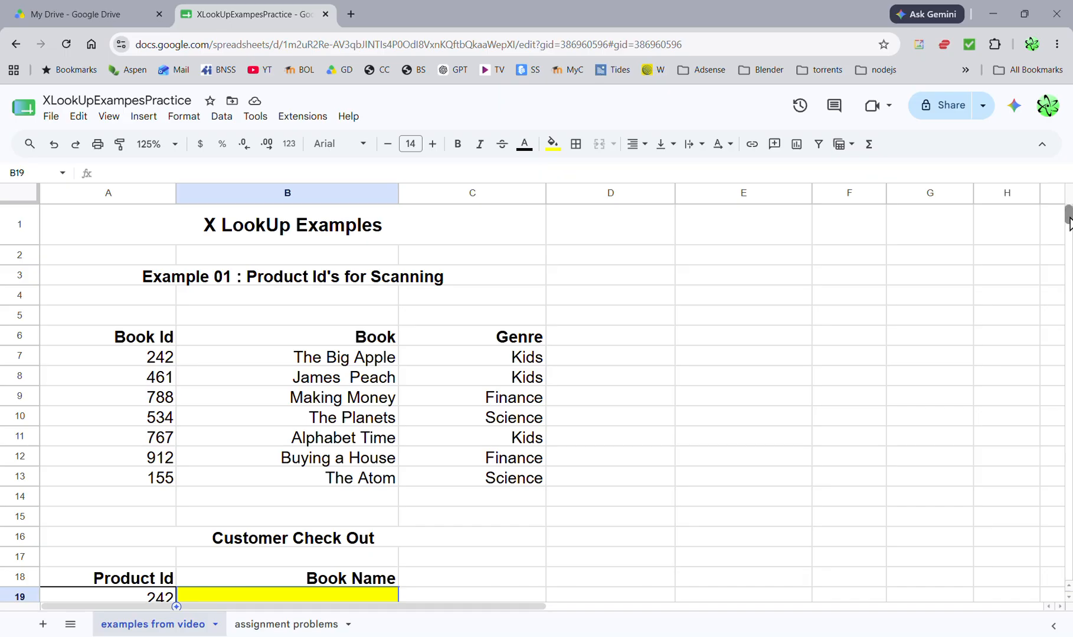
pyautogui.scroll(-2, 1068, 224)
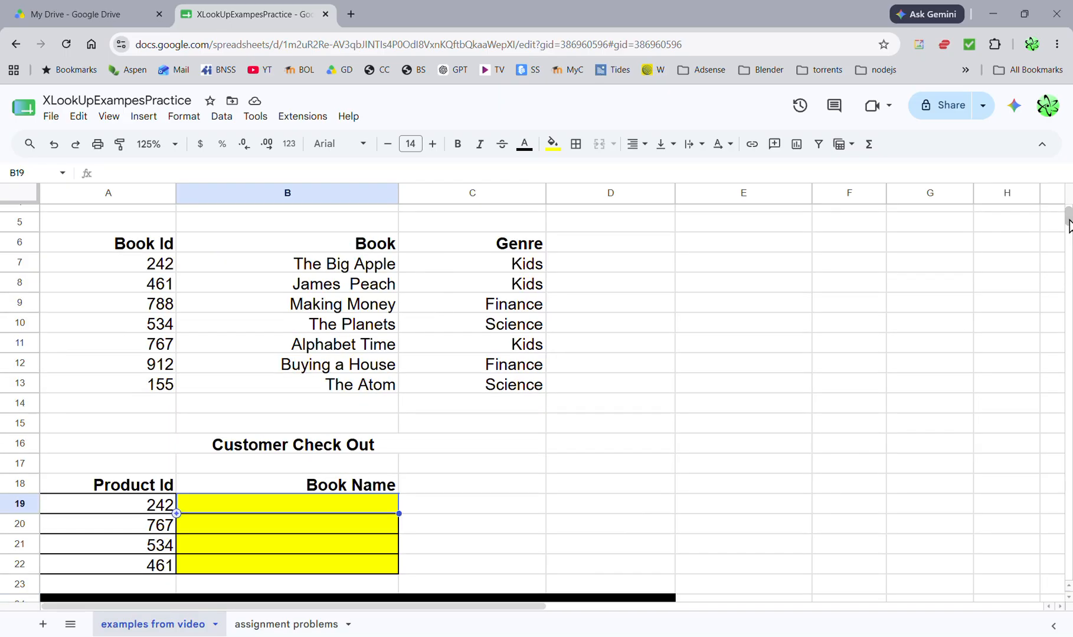
# - Start an XLOOKUP formula in cell B19 with the product ID in A19 as the search key
pyautogui.doubleClick(206, 506)
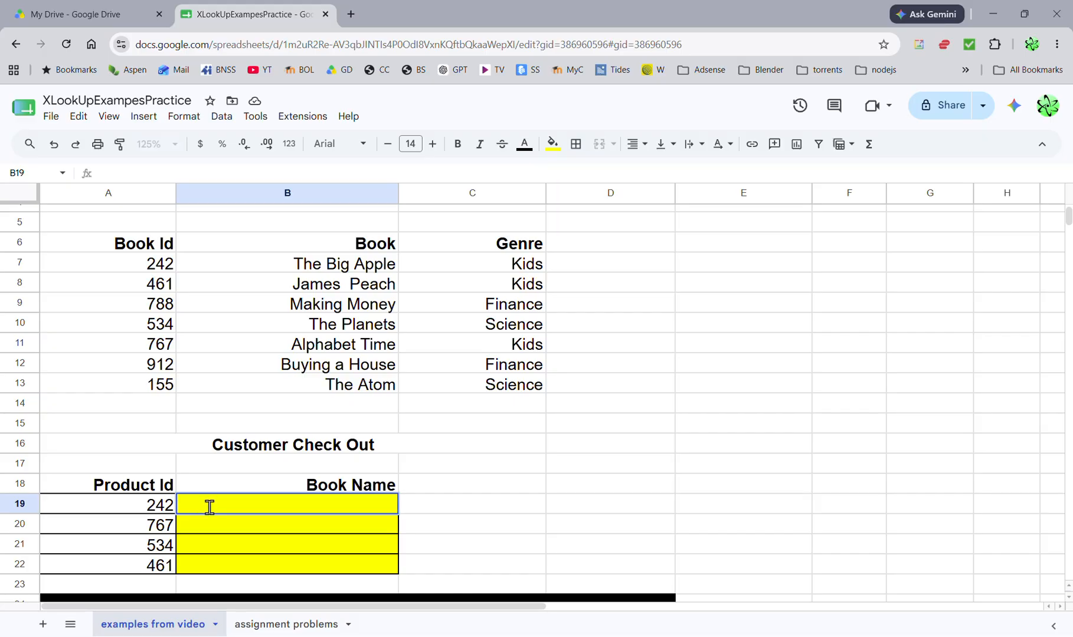
pyautogui.write('=')
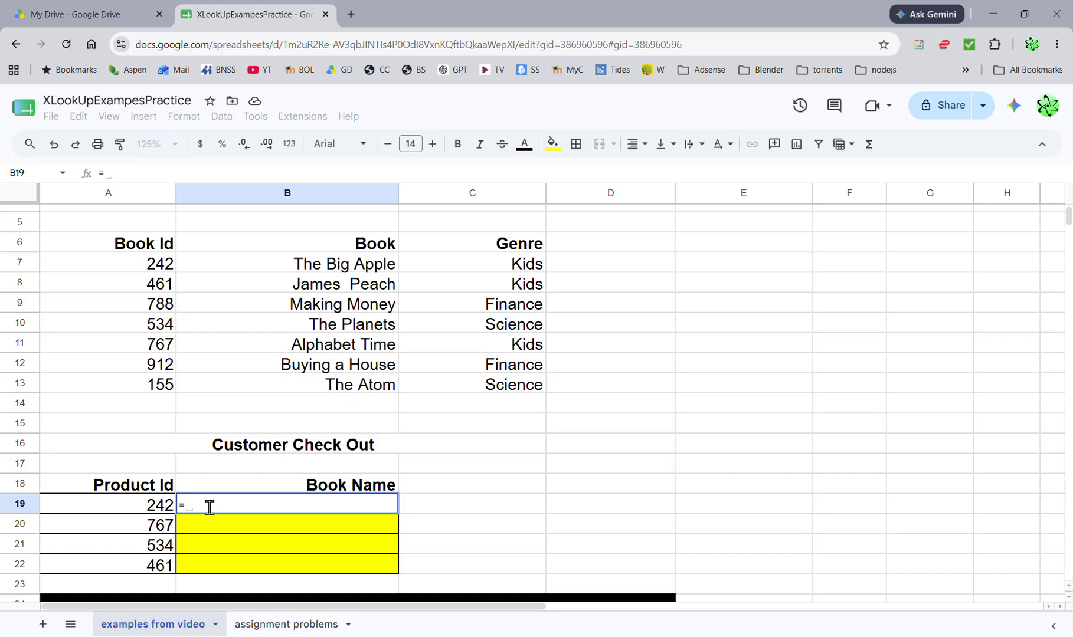
pyautogui.write('X')
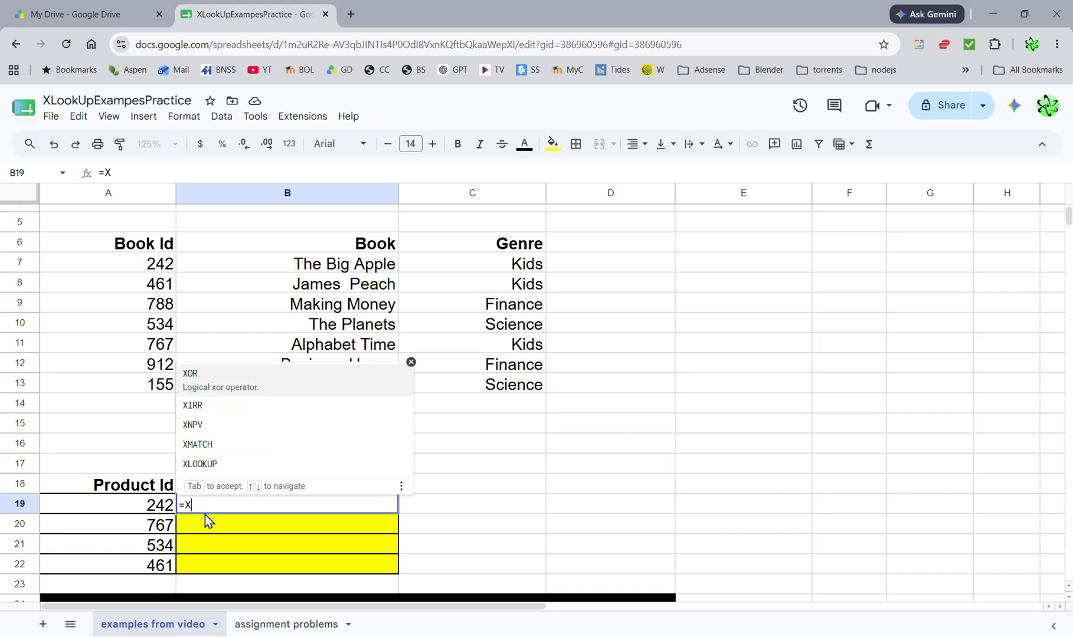
pyautogui.write('LOOKPUP')
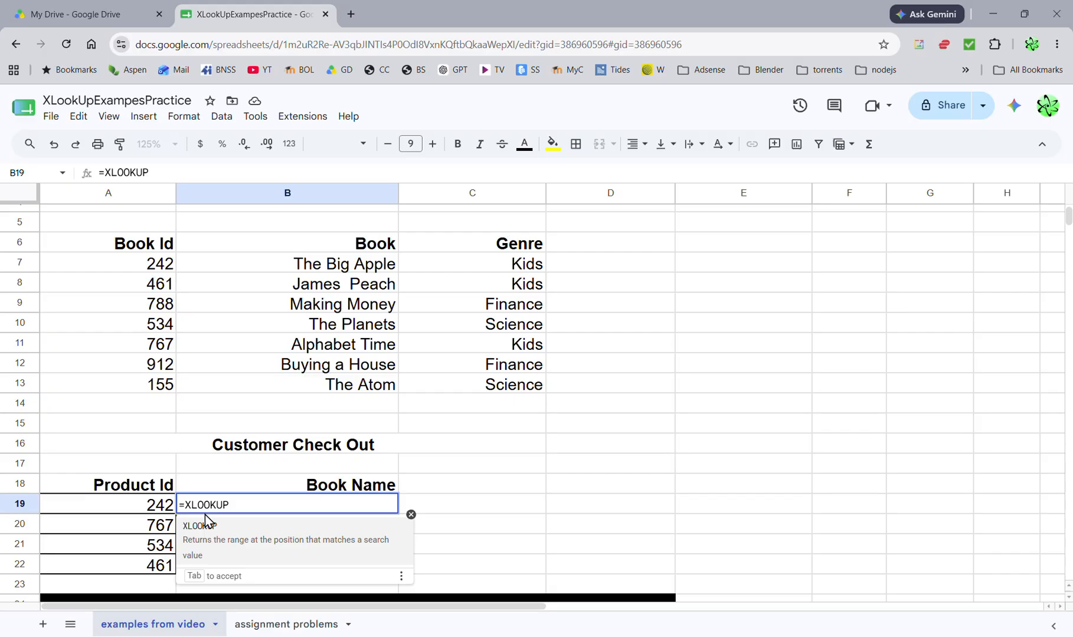
pyautogui.press('Tab')
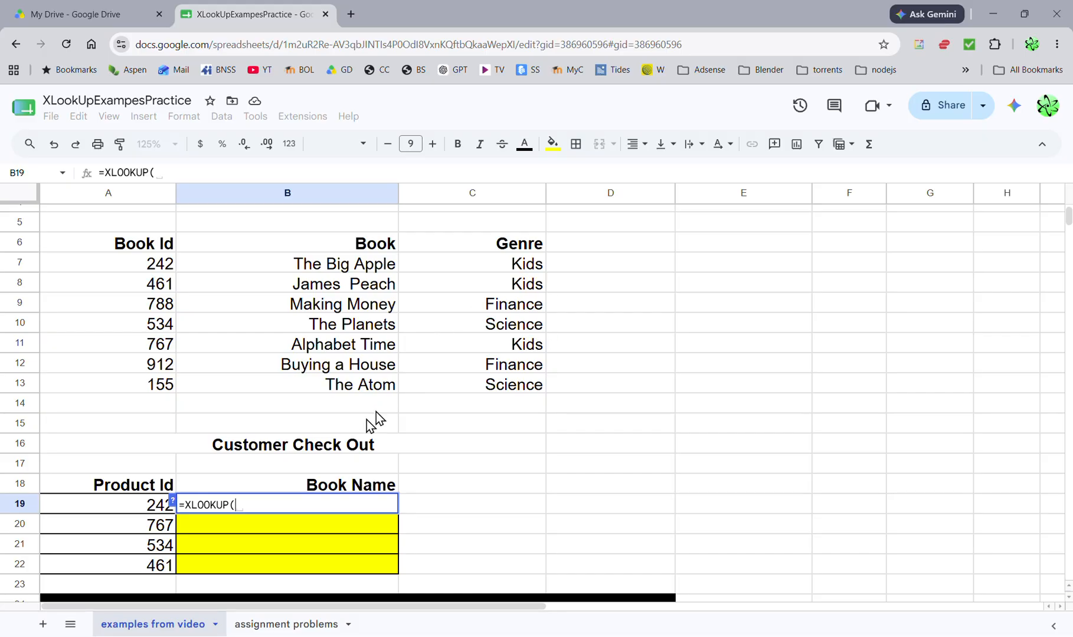
pyautogui.click(152, 509)
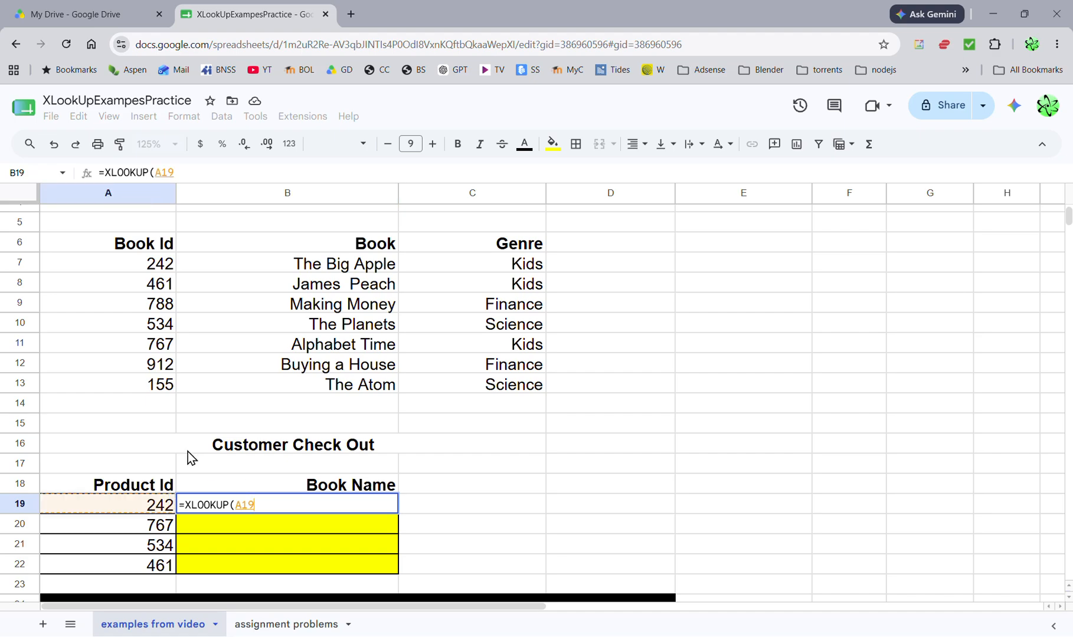
pyautogui.write(',')
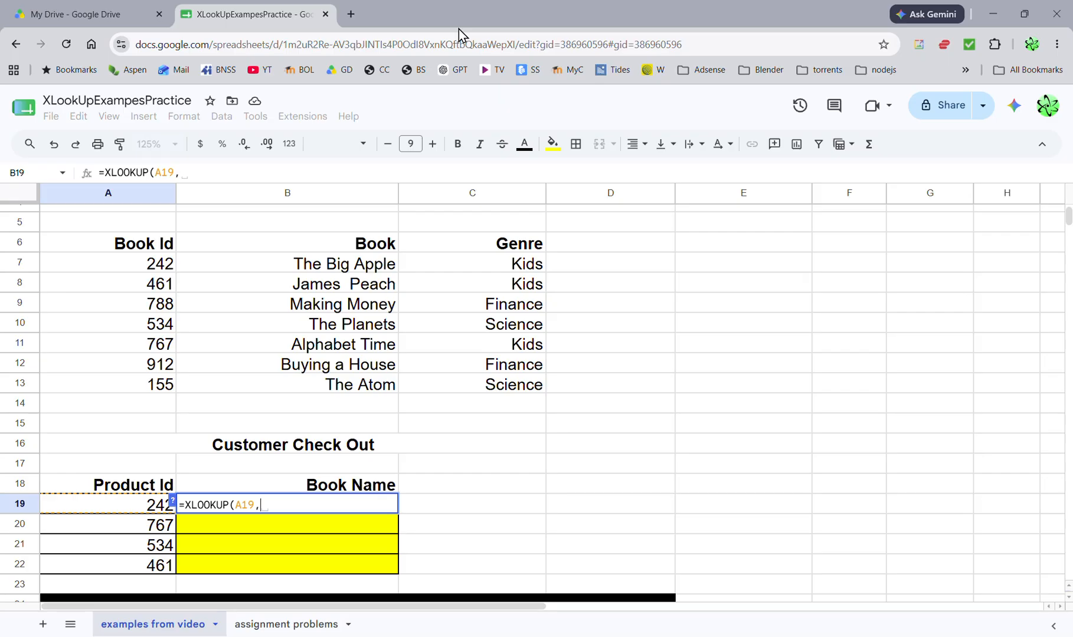
# - Add the book IDs A7:A13 as the lookup range and the book names B7:B13 as the result range in B19's formula
pyautogui.click(262, 506)
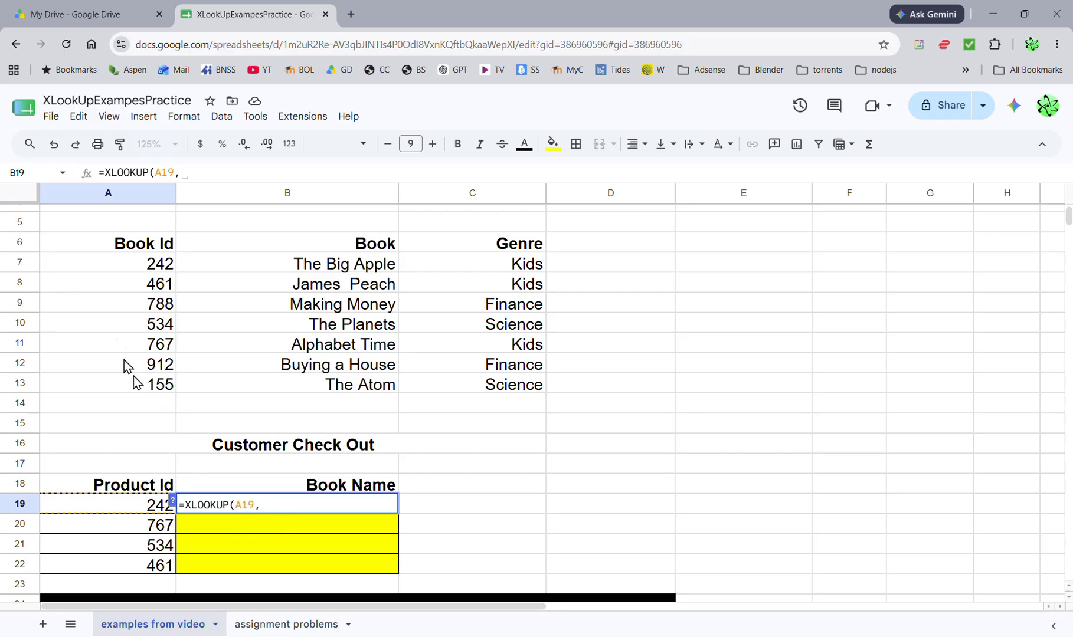
pyautogui.moveTo(136, 263); pyautogui.dragTo(137, 383)
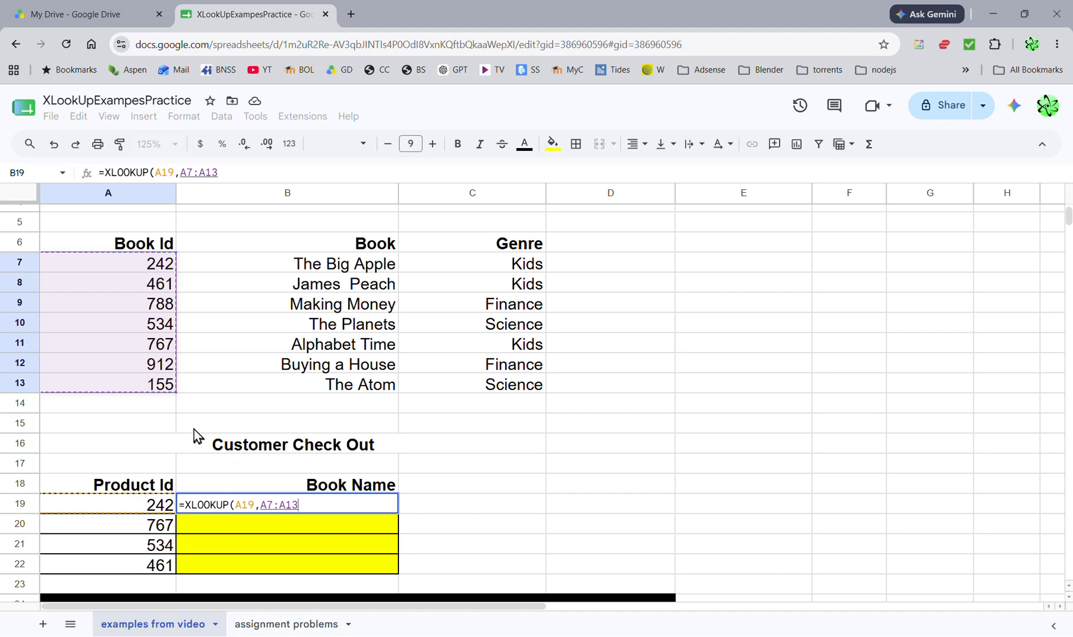
pyautogui.write(',')
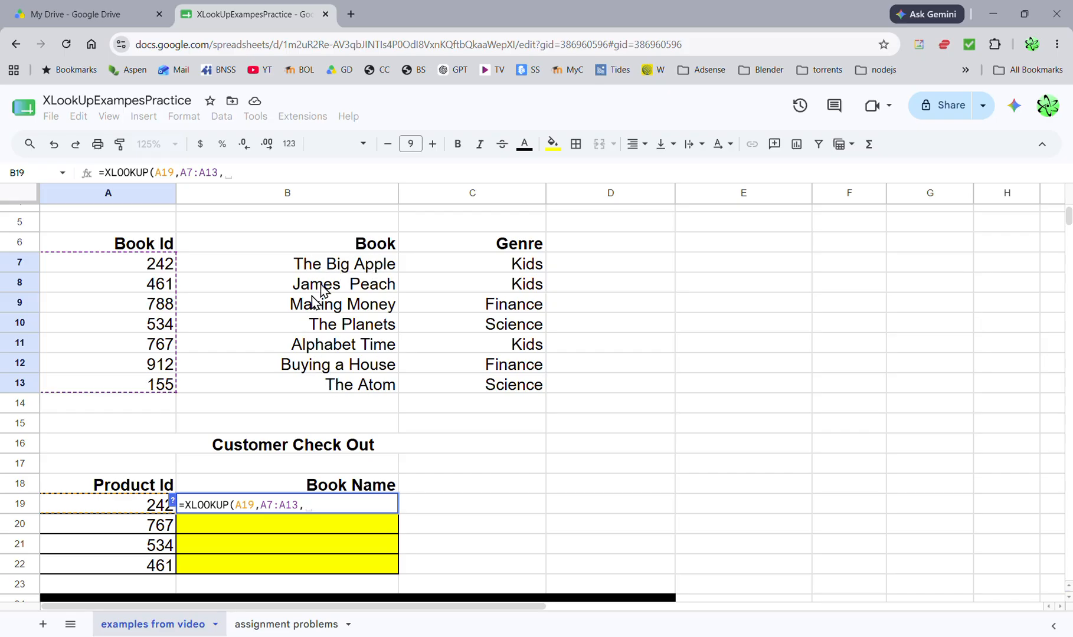
pyautogui.moveTo(330, 267); pyautogui.dragTo(331, 387)
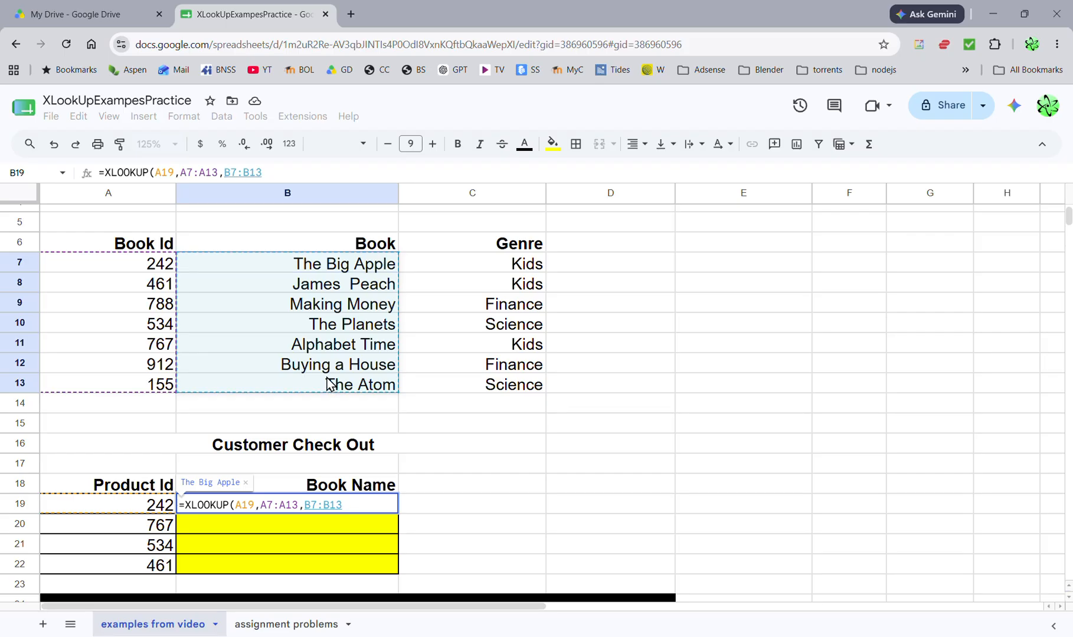
pyautogui.write(',')
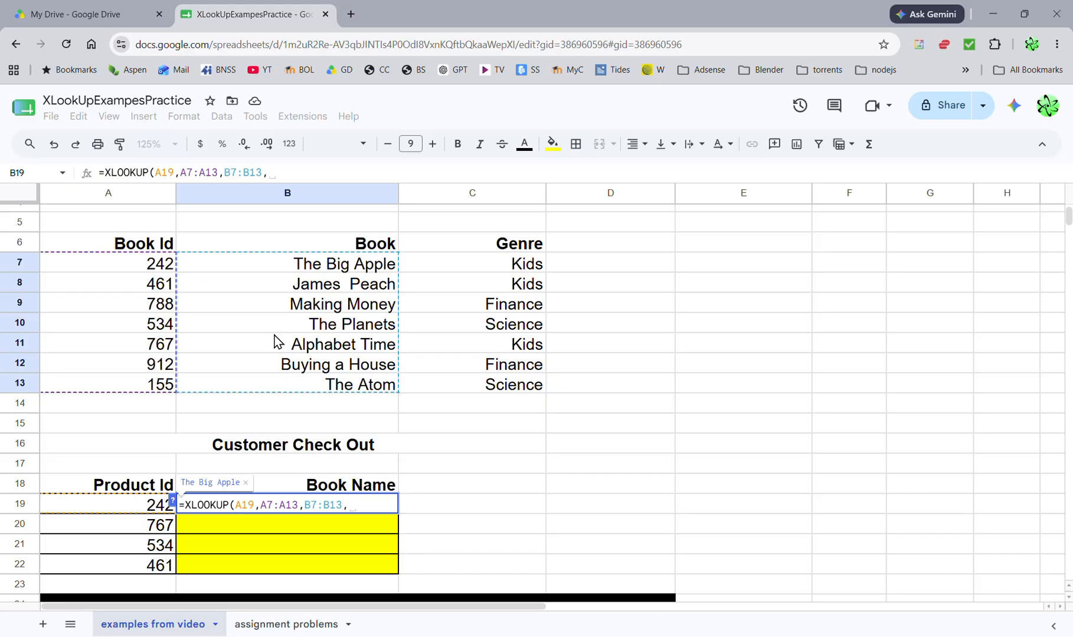
# - Complete the B19 formula with "NA" as the missing value and match mode 0, and reject the suggested autofill
pyautogui.write('"')
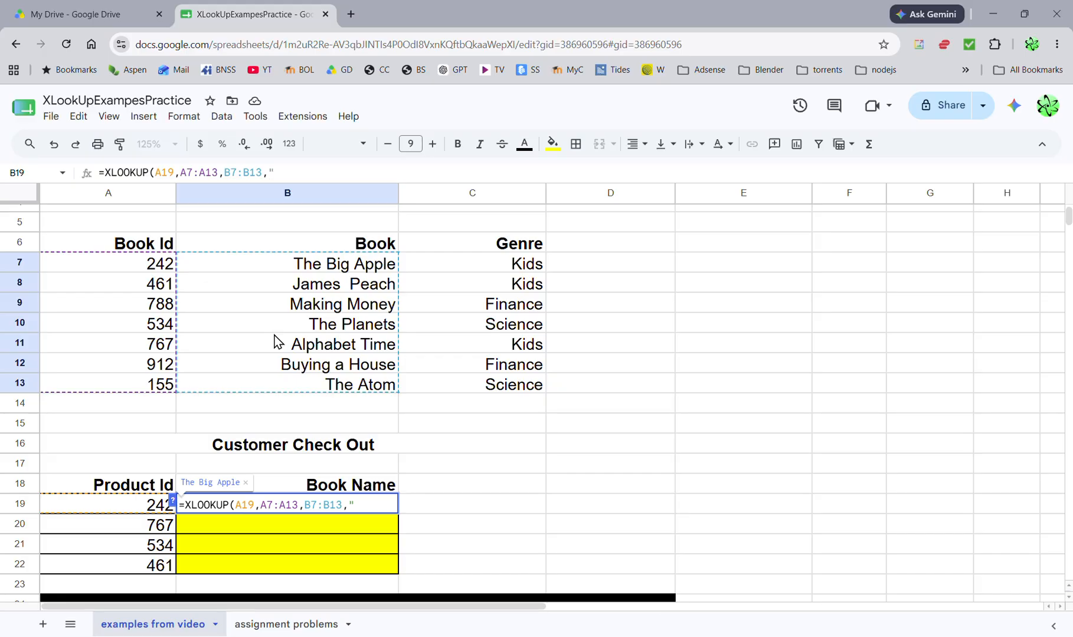
pyautogui.write('NA"')
pyautogui.write(',')
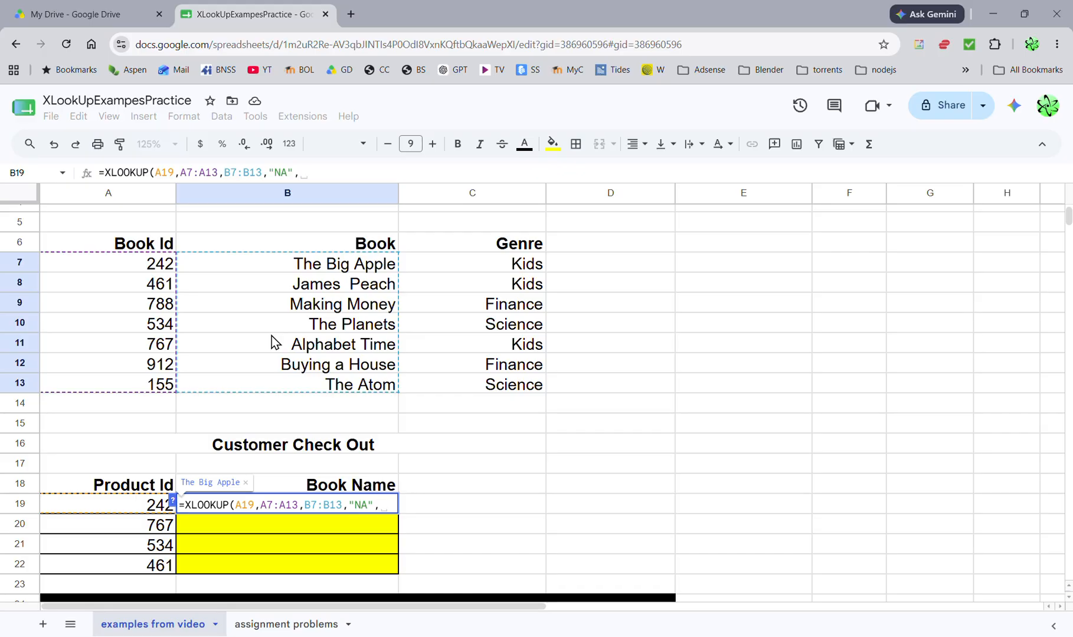
pyautogui.write('0)')
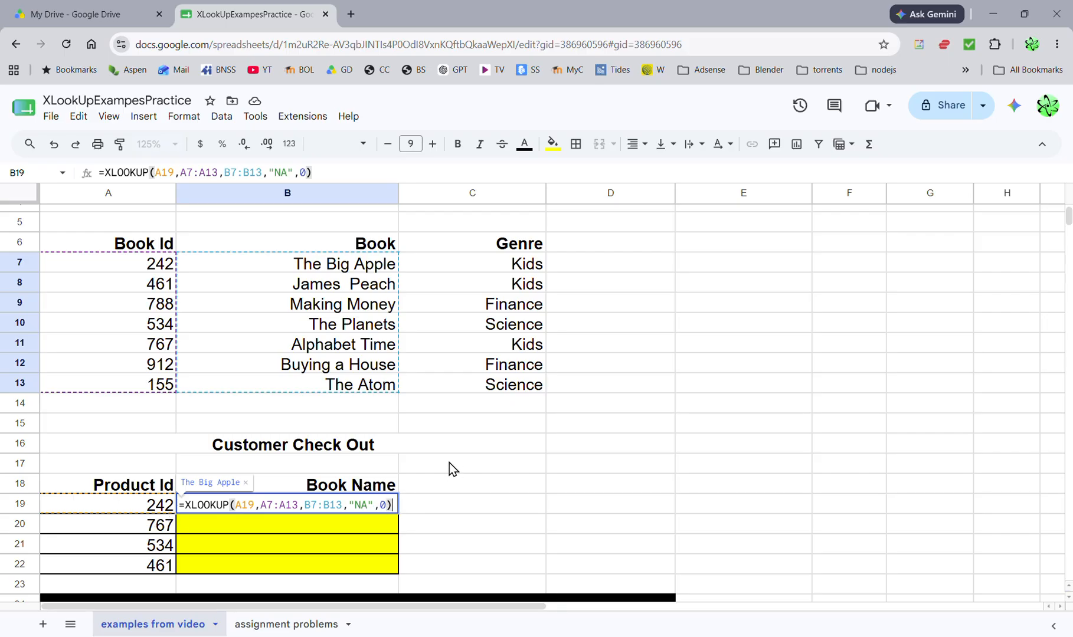
pyautogui.press('Return')
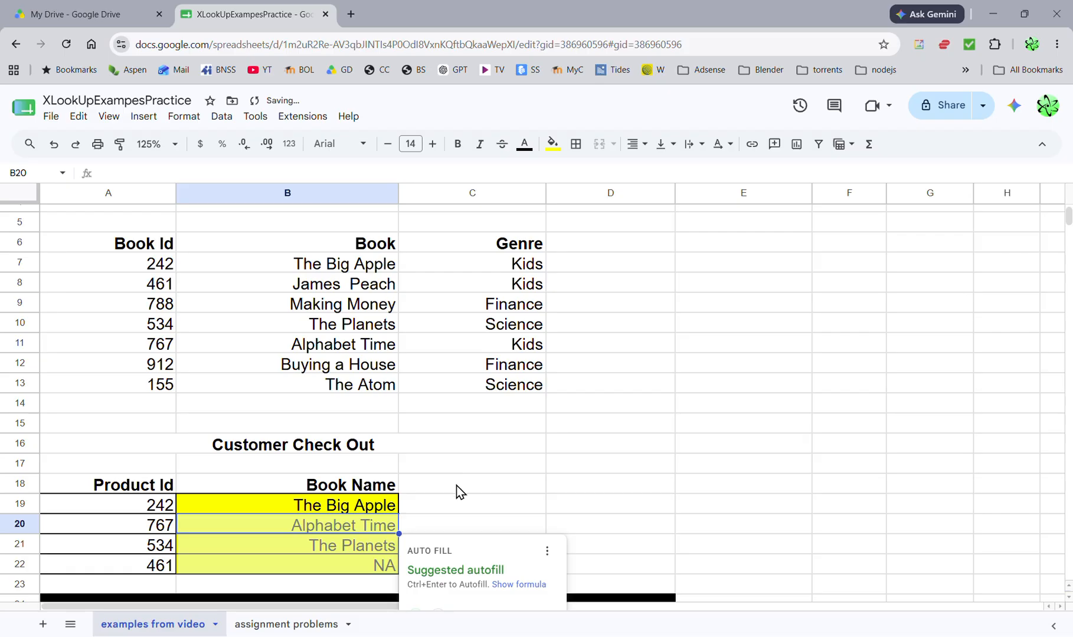
pyautogui.scroll(-3, 451, 469)
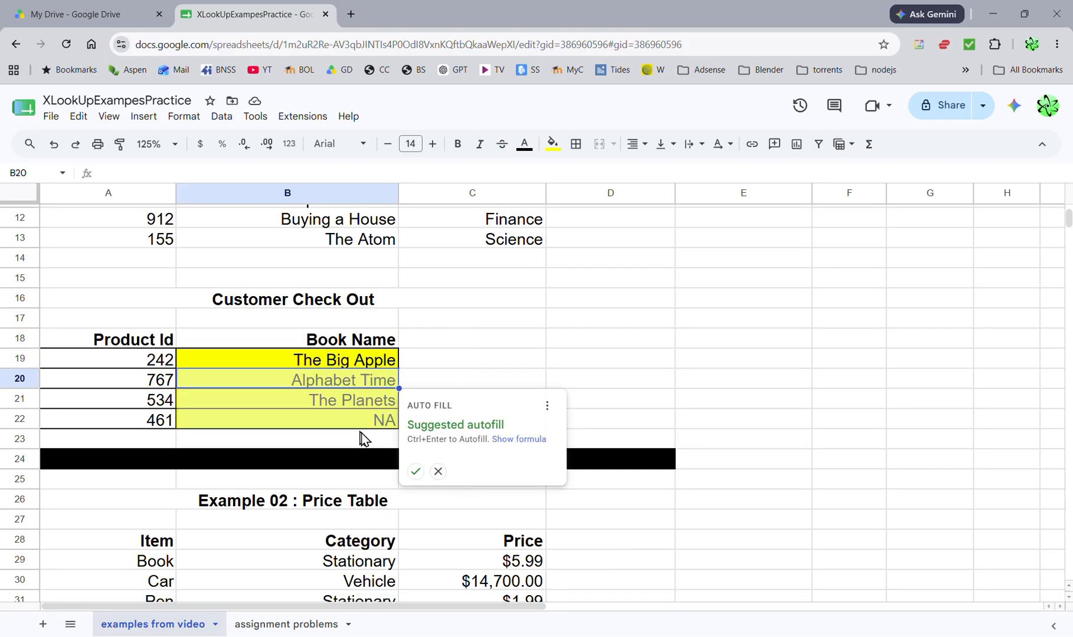
pyautogui.click(437, 472)
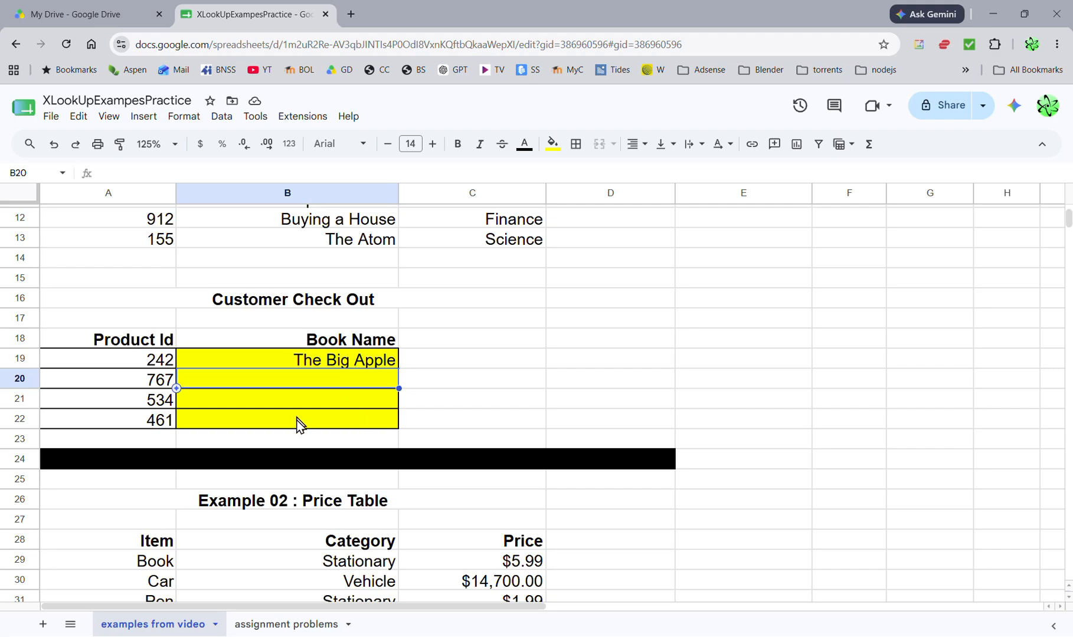
# - Start an XLOOKUP formula in cell B20 that searches for A20 in A7:A13 and returns from B7:B13
pyautogui.scroll(3, 304, 438)
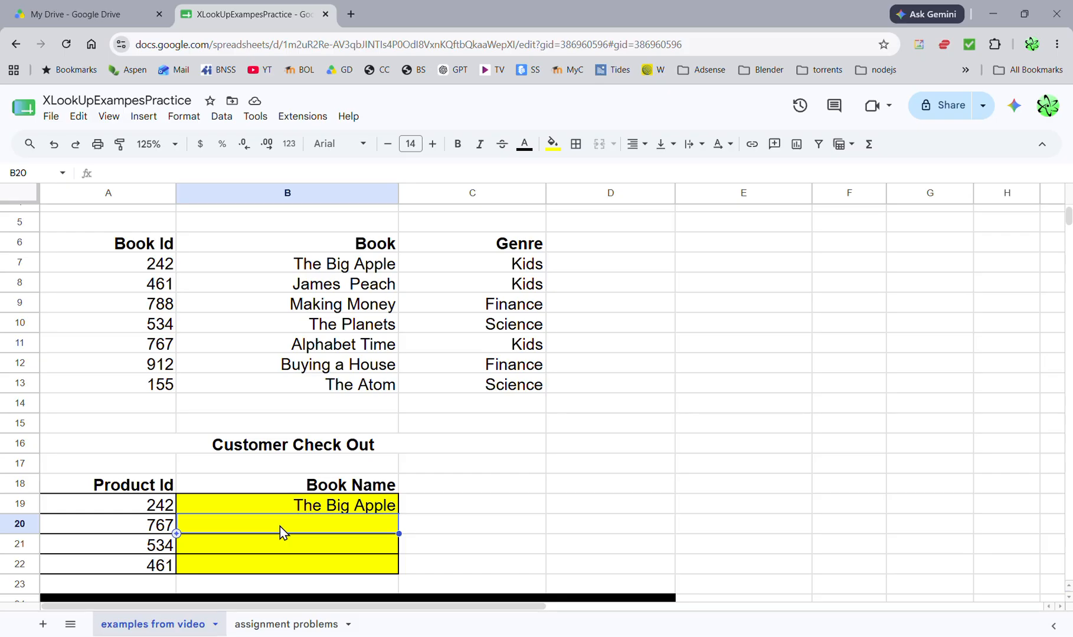
pyautogui.write('=xlookup(')
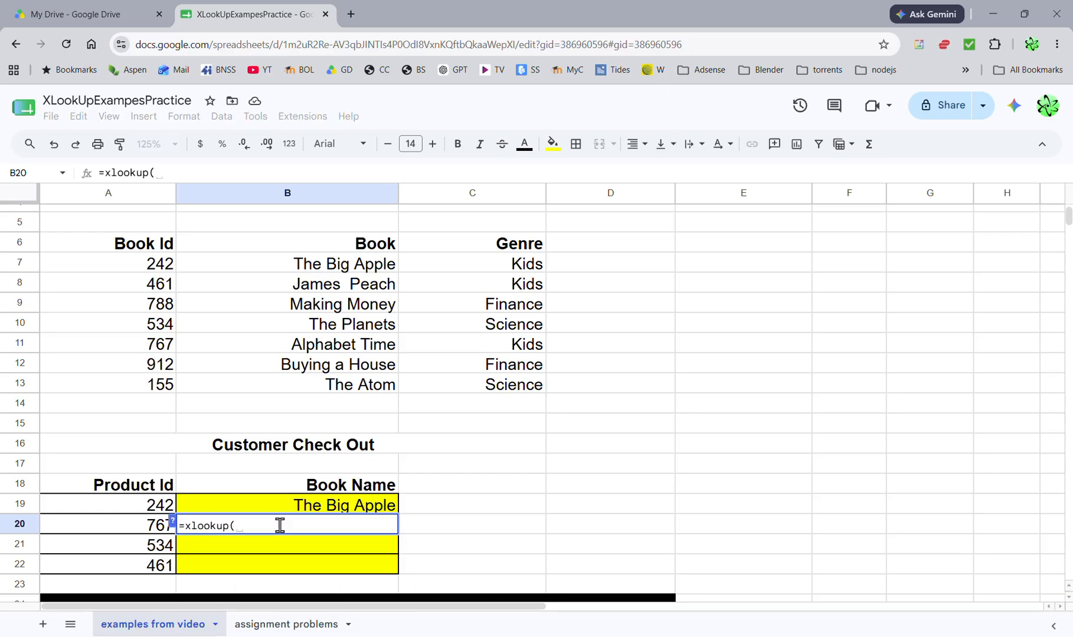
pyautogui.write('a20,')
pyautogui.moveTo(122, 263); pyautogui.dragTo(121, 382)
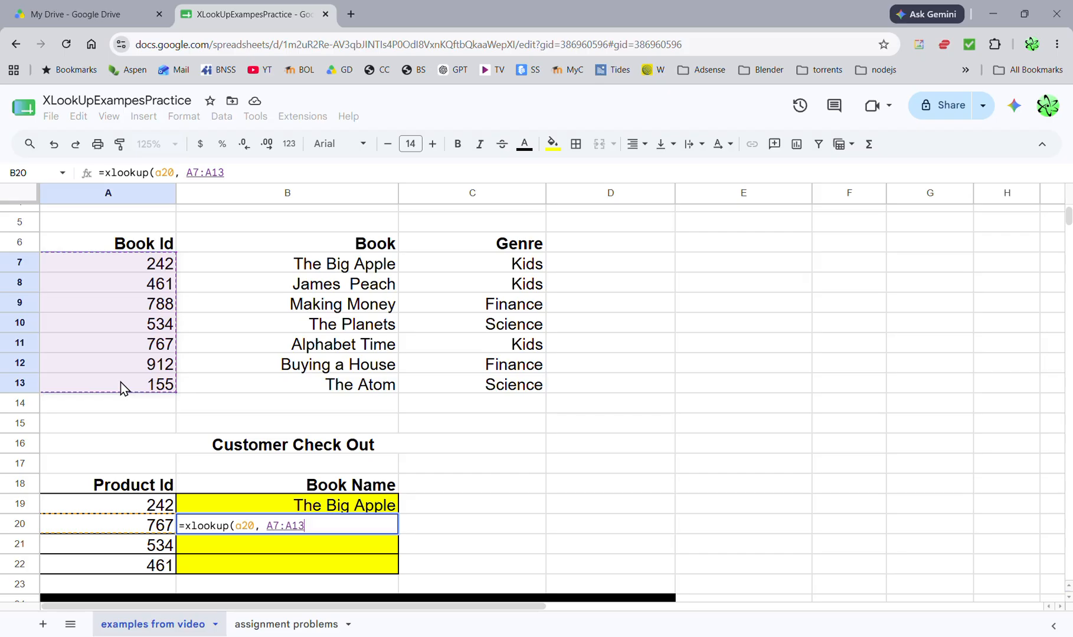
pyautogui.write(',')
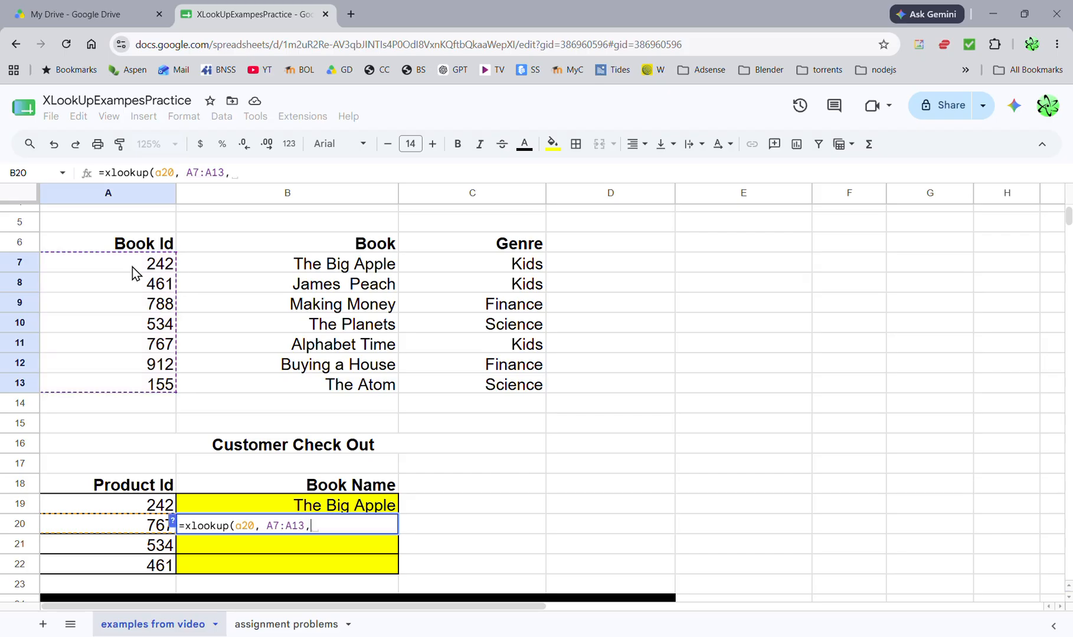
pyautogui.moveTo(287, 269); pyautogui.dragTo(284, 389)
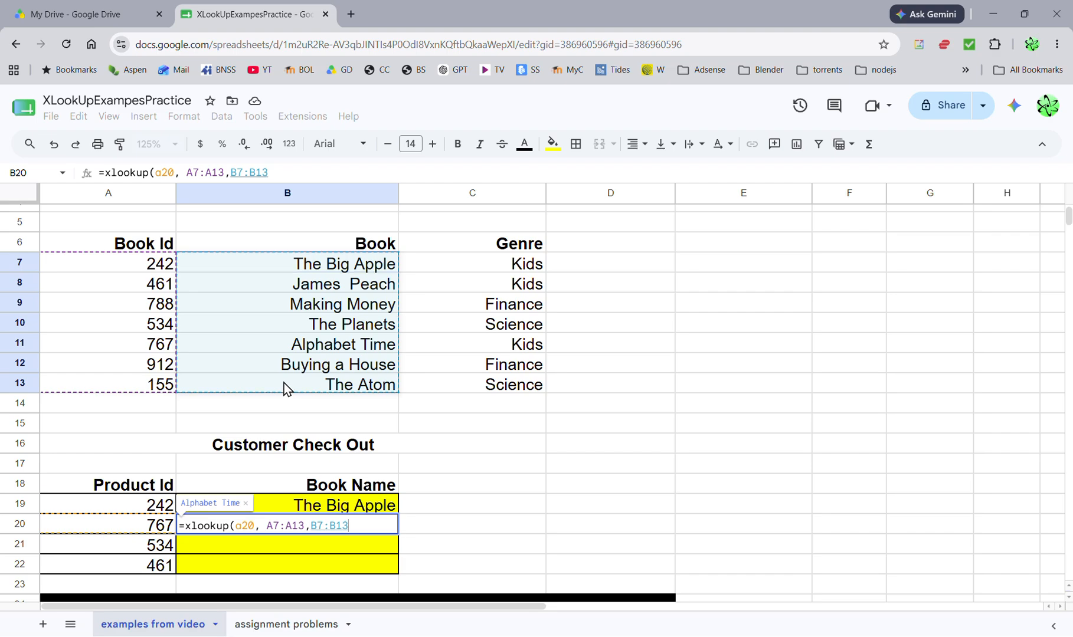
# - Finish the B20 formula with "NA" as the missing value and match mode 0
pyautogui.write(',')
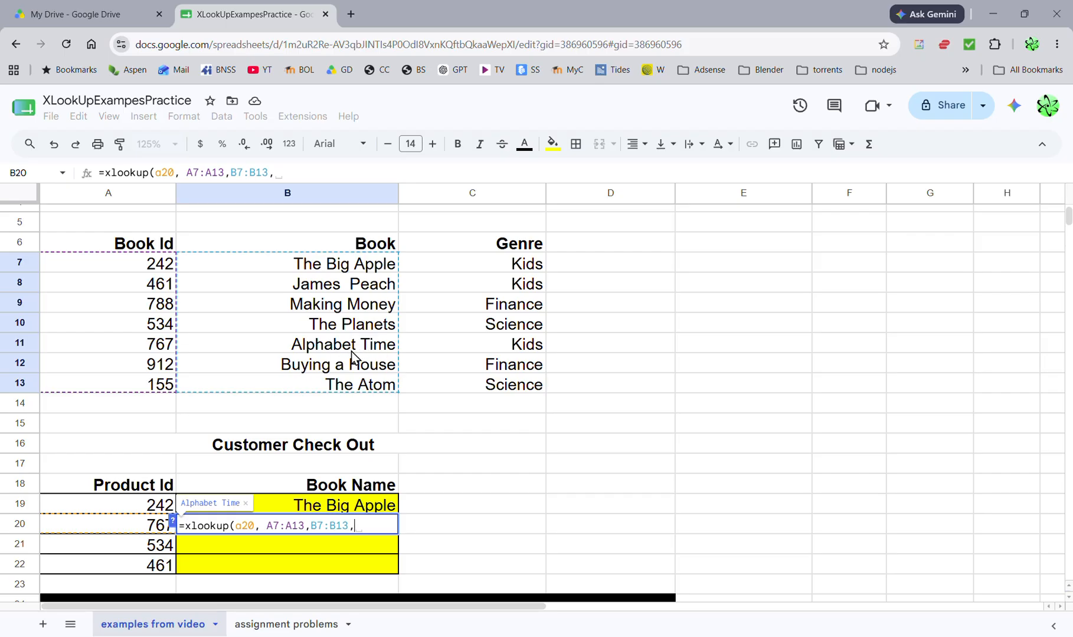
pyautogui.write('"')
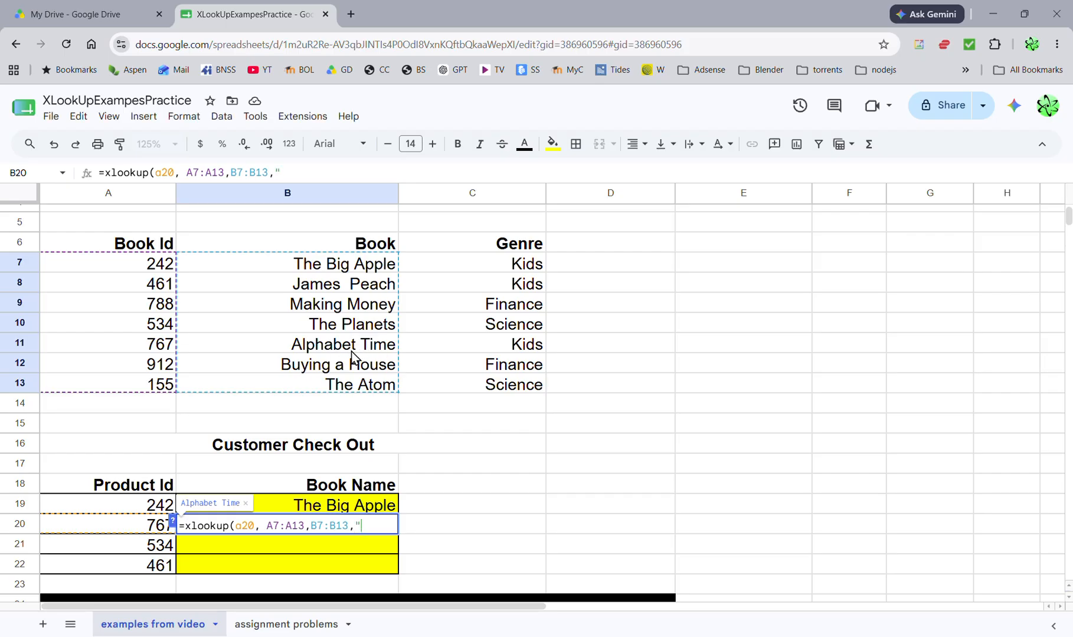
pyautogui.write('NA", 0)')
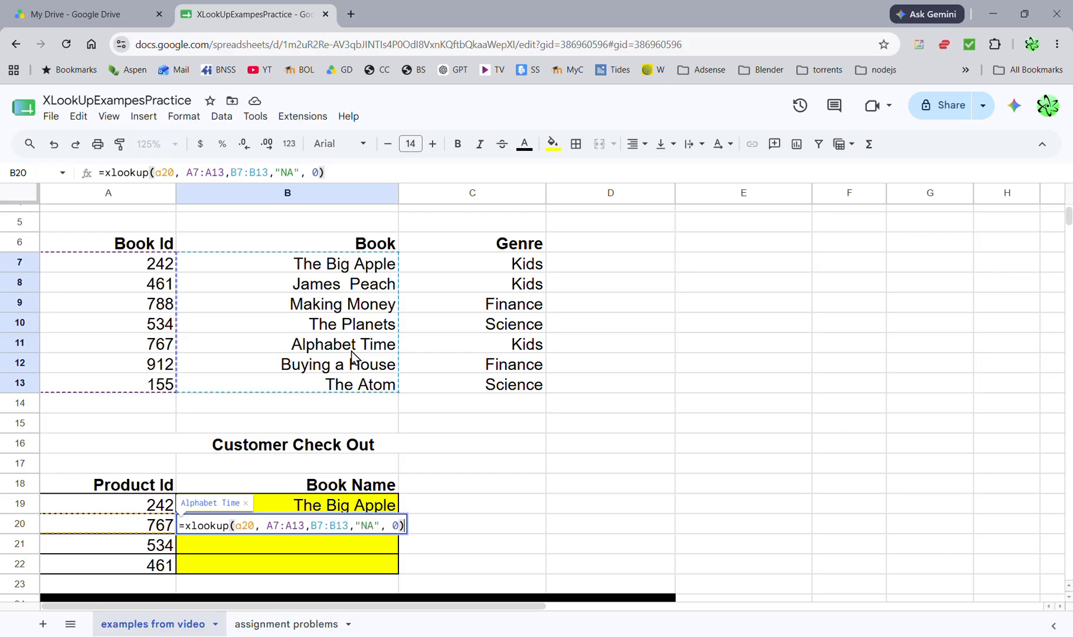
pyautogui.press('Return')
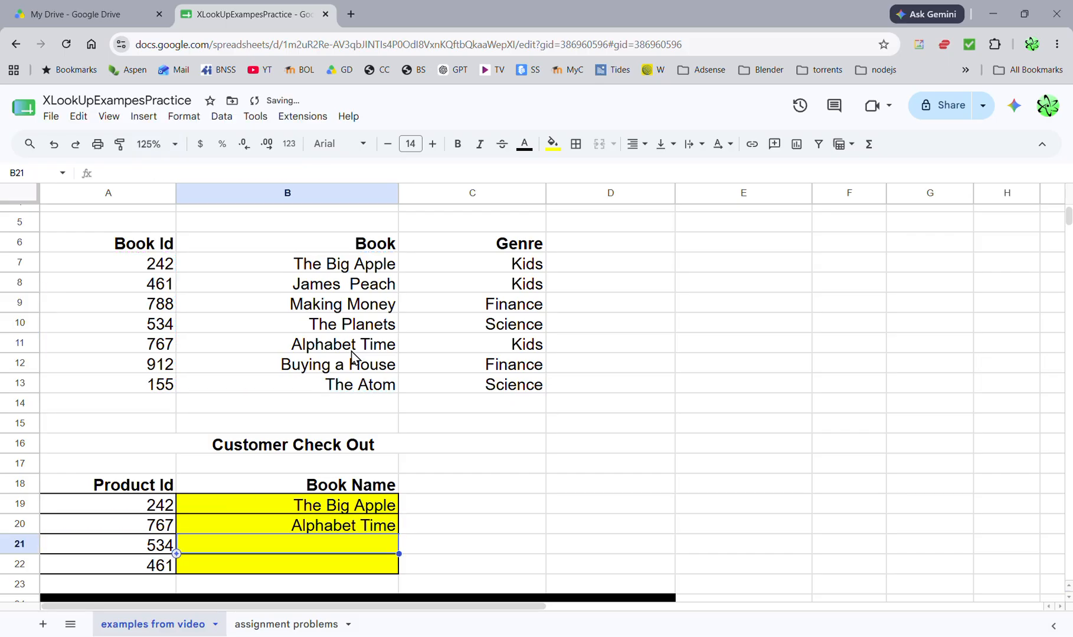
# - Delete the XLOOKUP formula from cell B20
pyautogui.click(301, 527)
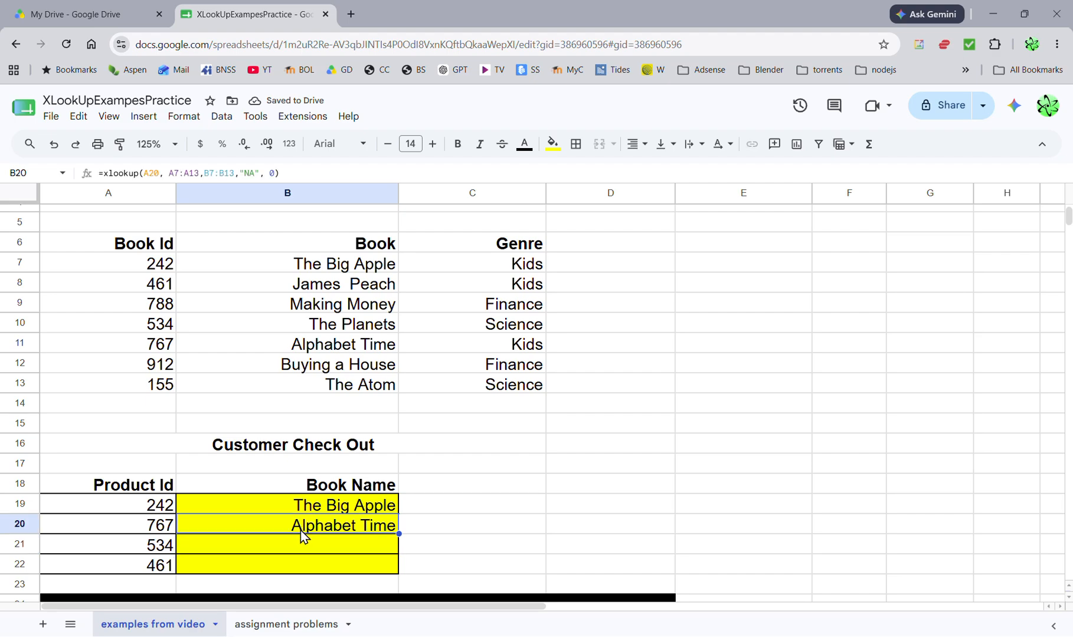
pyautogui.press('Delete')
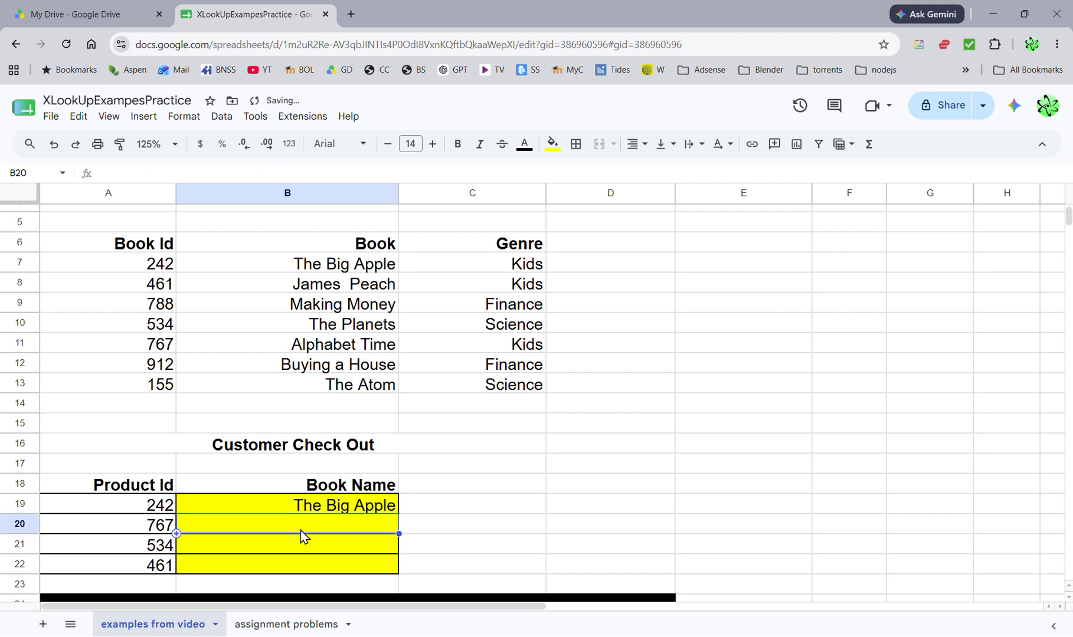
pyautogui.scroll(-3, 197, 435)
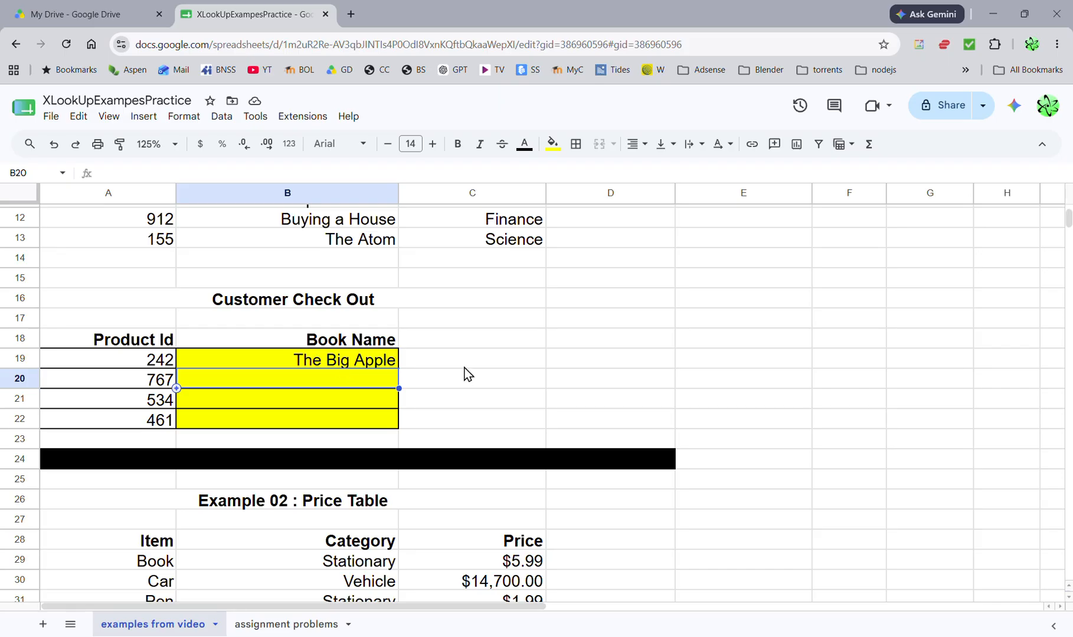
# - Start an XLOOKUP formula in cell C38 that searches for A38 in A29:A32 and returns from C29:C32
pyautogui.scroll(-5, 470, 372)
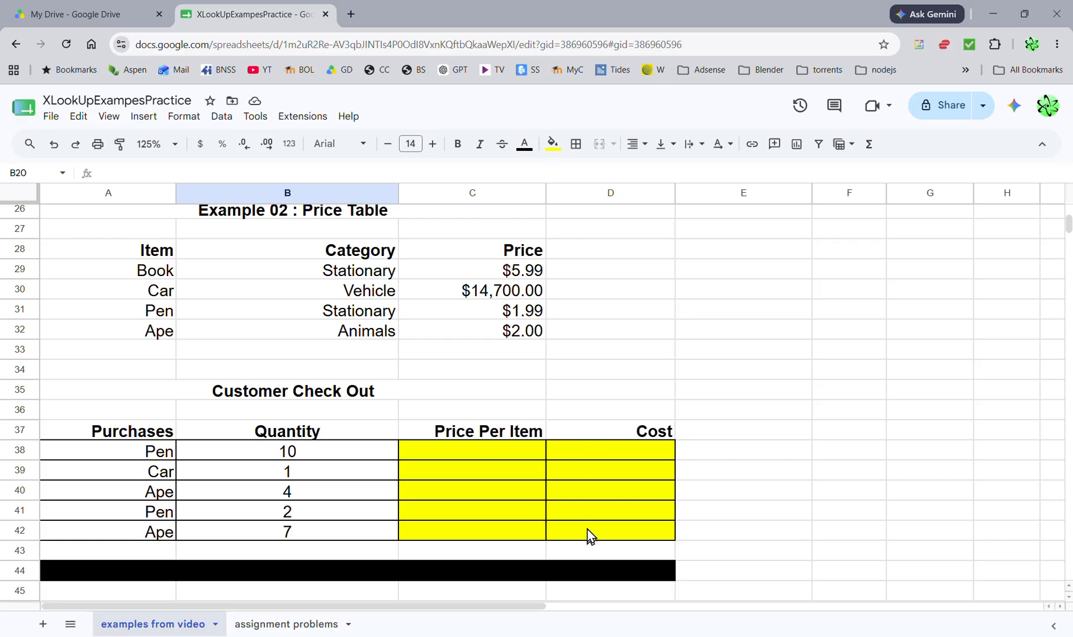
pyautogui.click(606, 454)
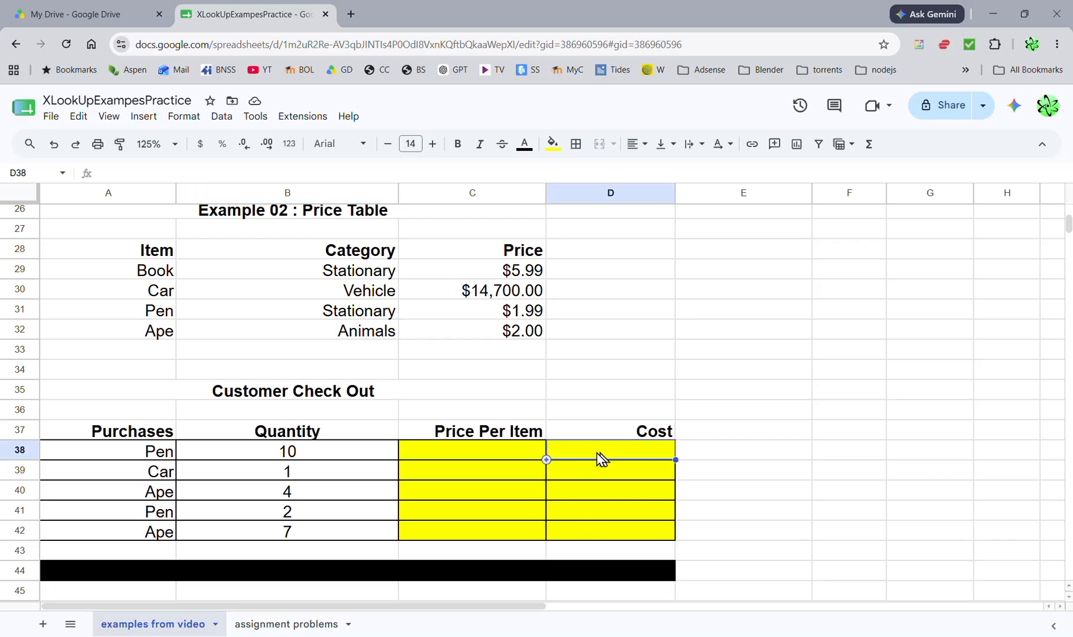
pyautogui.click(153, 457)
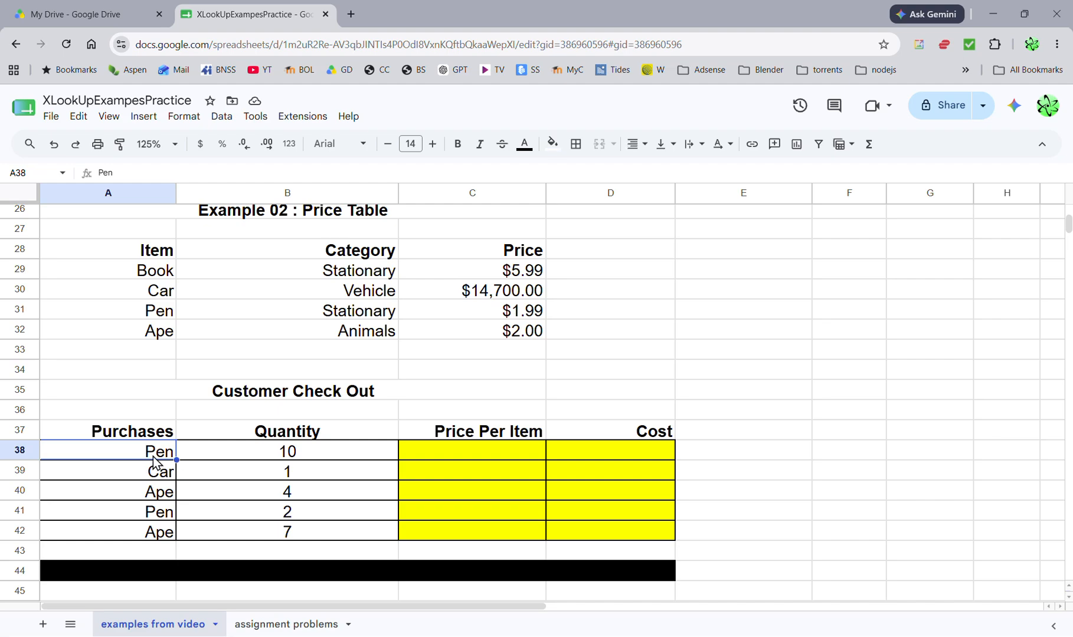
pyautogui.click(469, 454)
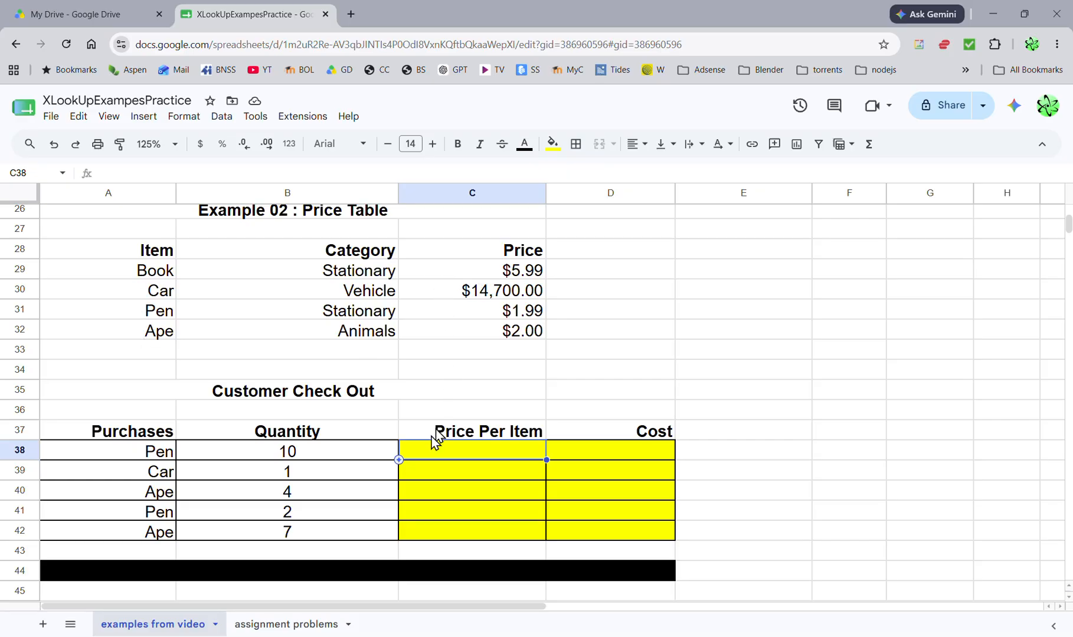
pyautogui.write('=')
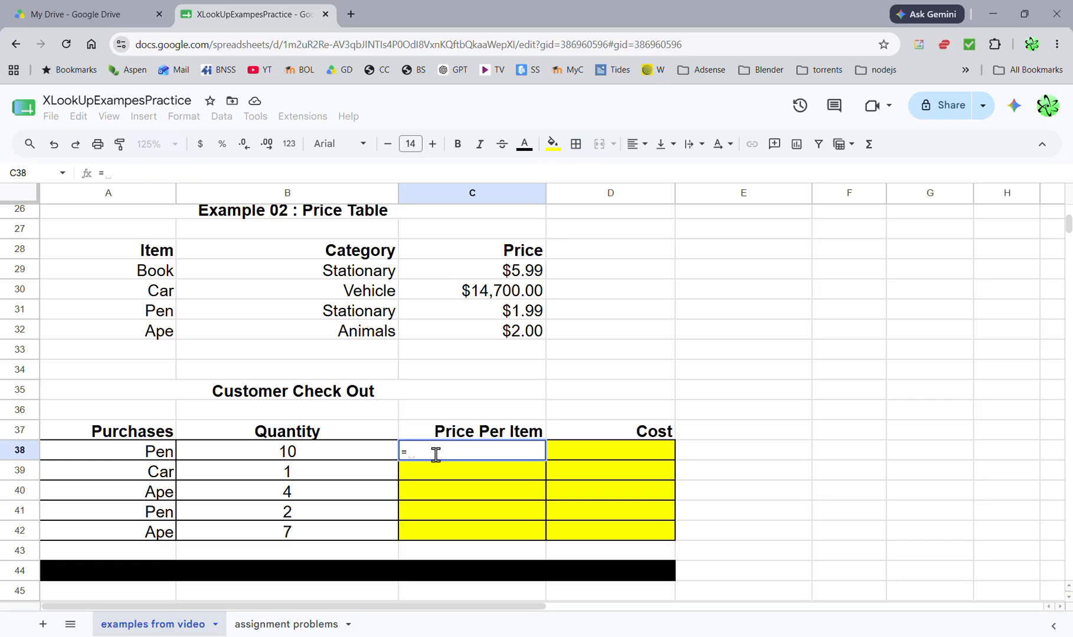
pyautogui.write('xlookup(')
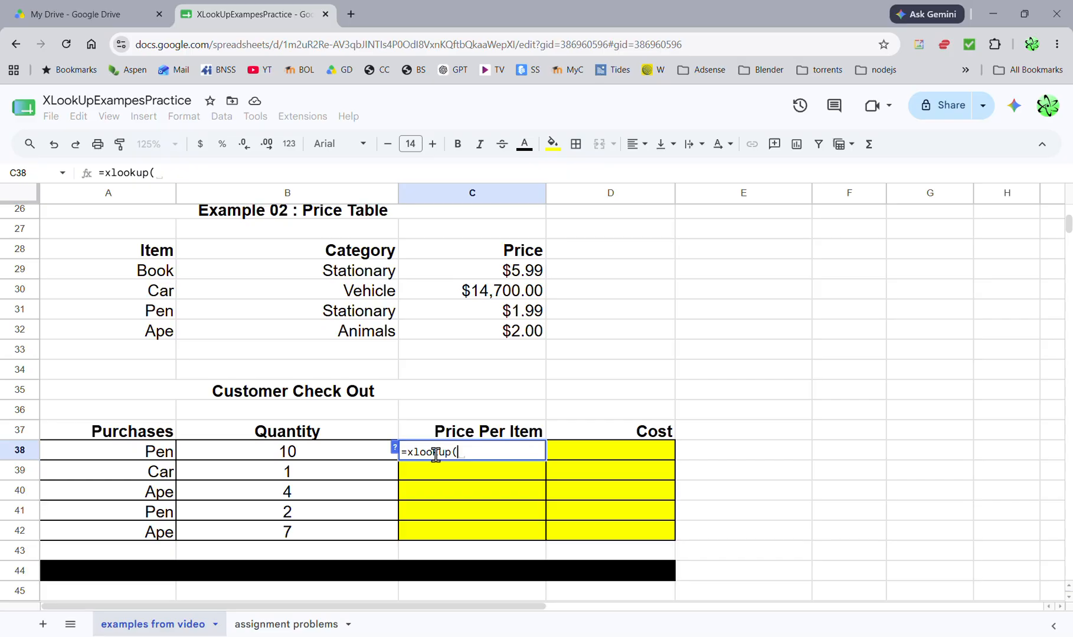
pyautogui.click(158, 458)
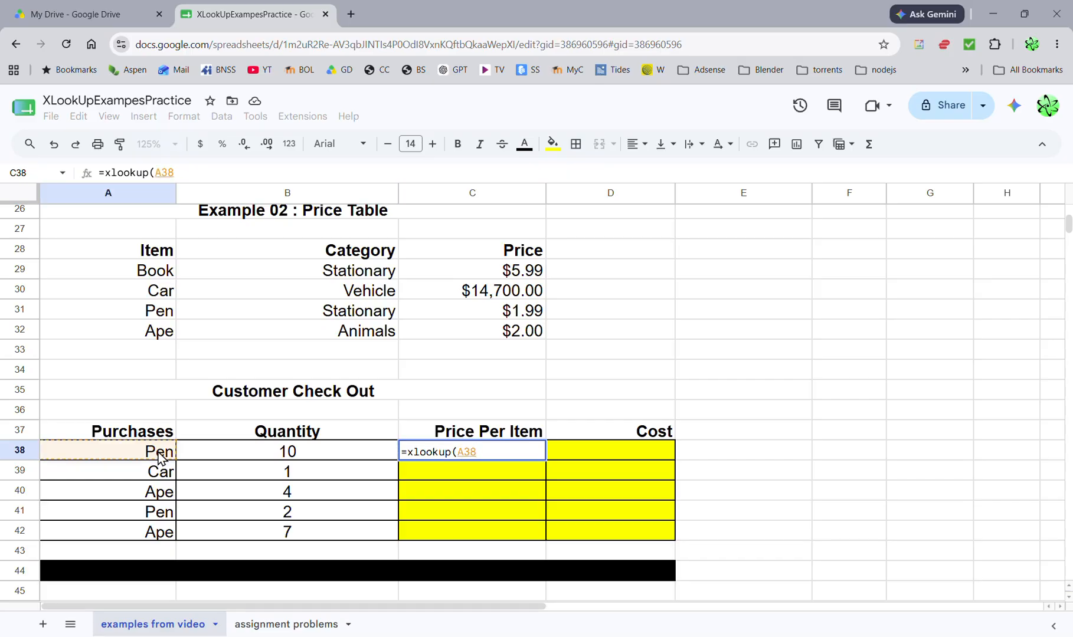
pyautogui.write(',')
pyautogui.moveTo(83, 269); pyautogui.dragTo(121, 324)
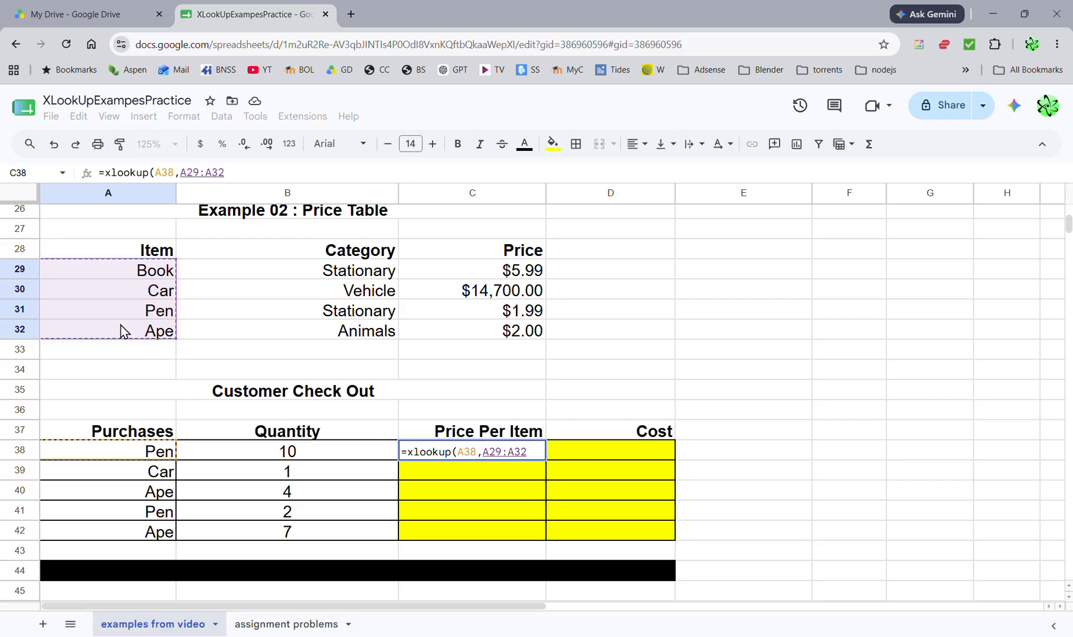
pyautogui.write(',')
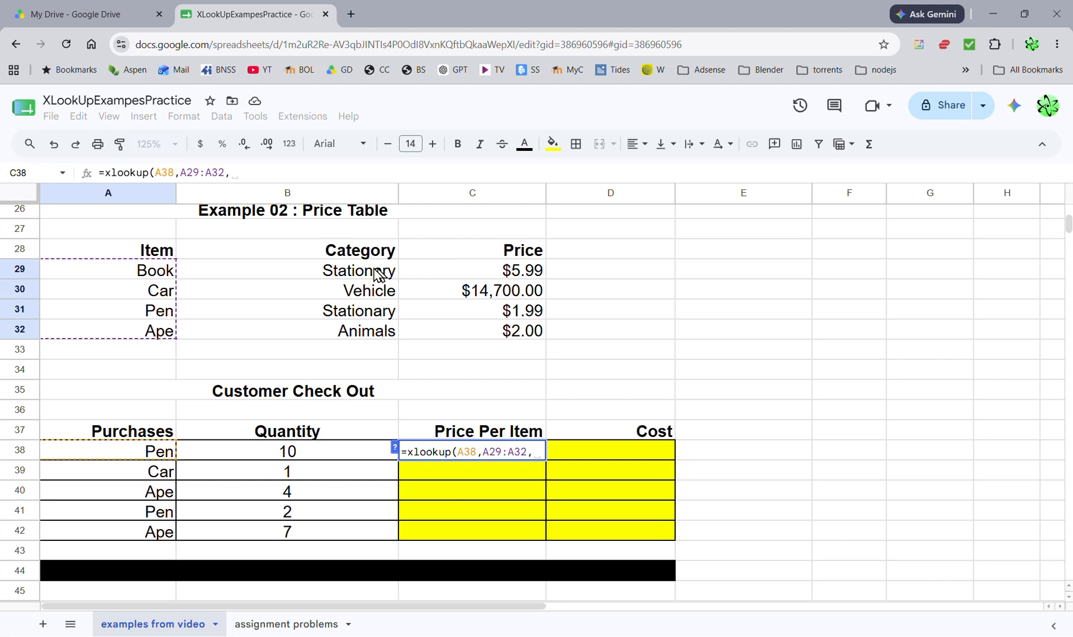
pyautogui.moveTo(489, 277); pyautogui.dragTo(497, 337)
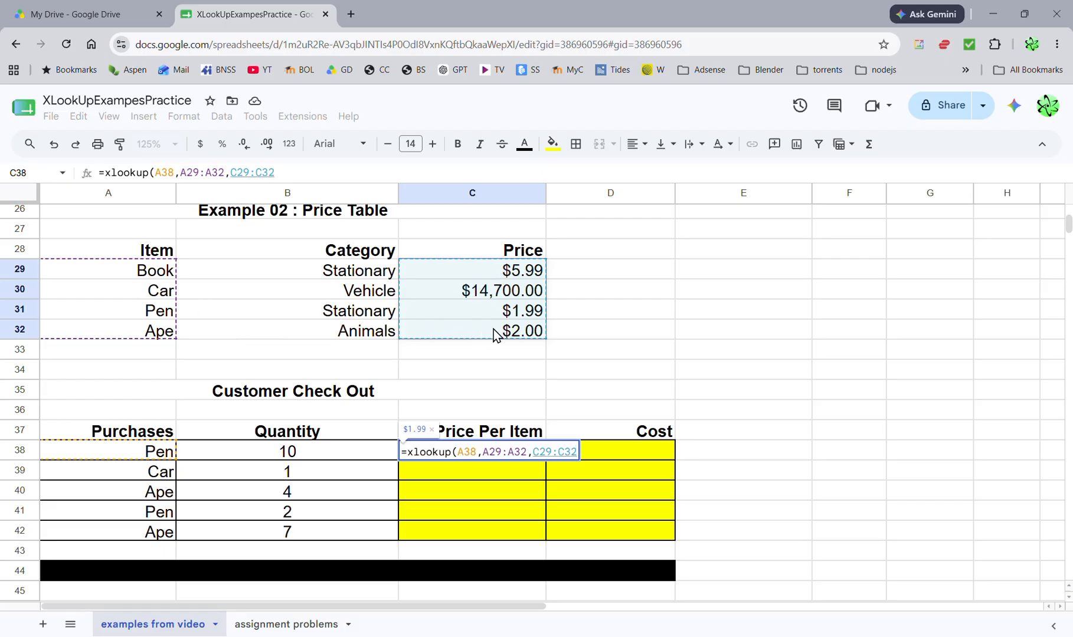
pyautogui.write(',')
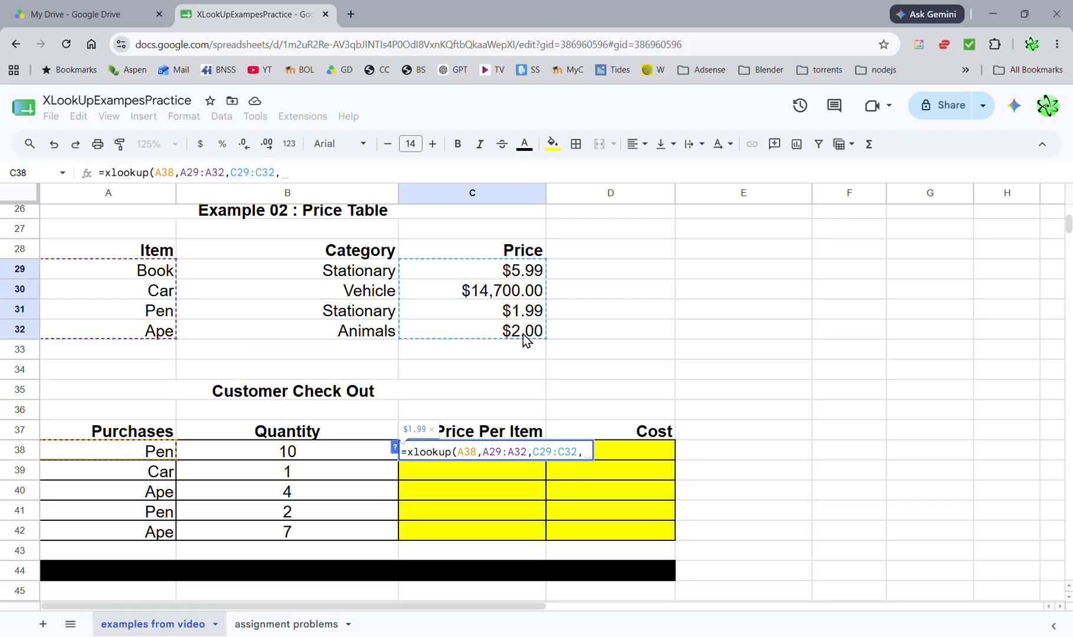
pyautogui.write('"na')
pyautogui.press('BackSpace')
pyautogui.press('BackSpace')
pyautogui.press('BackSpace')
# - Complete the C38 formula with 0 as the missing value and match mode 0, and reject the suggested autofill
pyautogui.write('0')
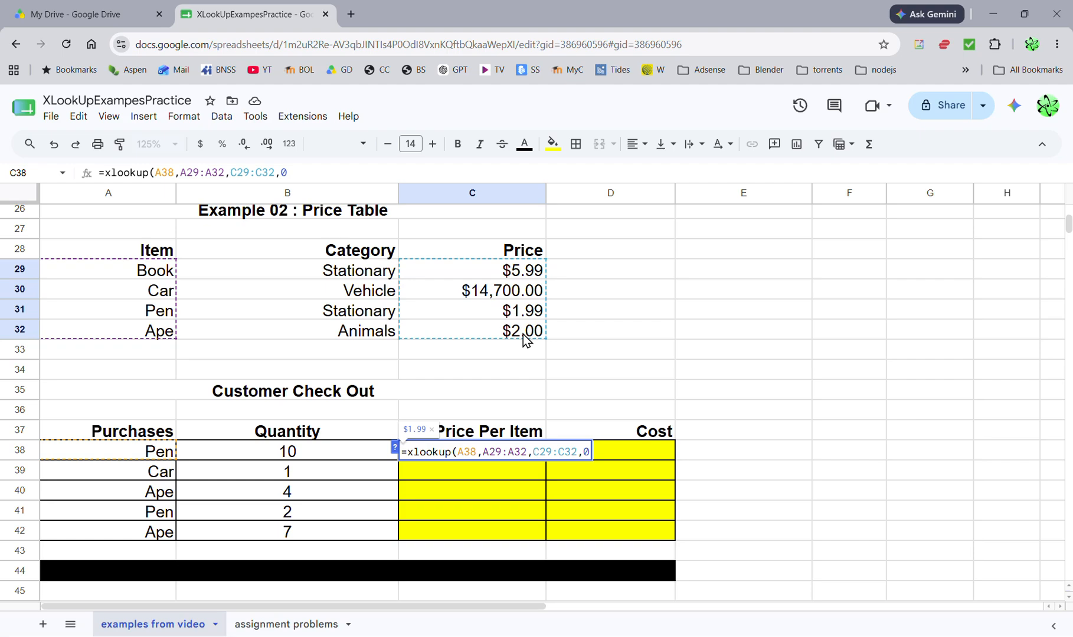
pyautogui.write(', ')
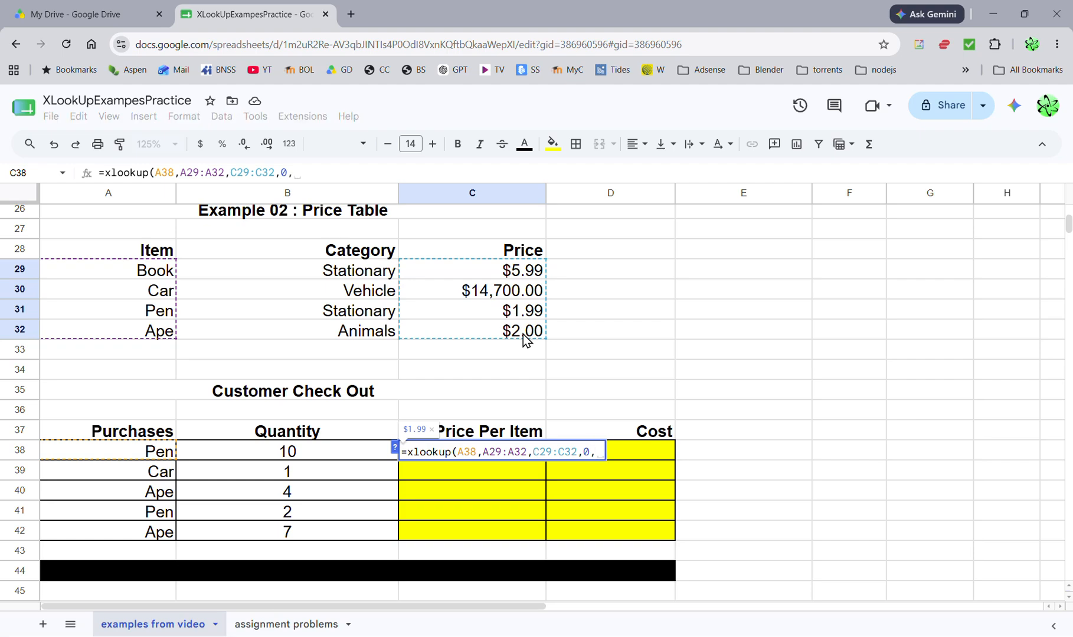
pyautogui.write('0)')
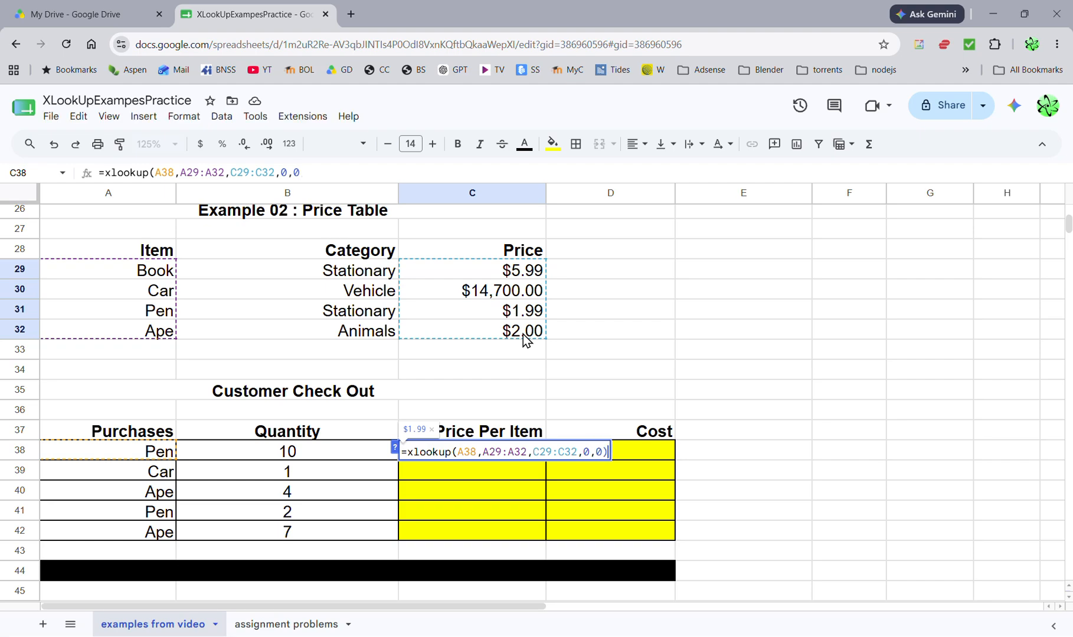
pyautogui.press('Return')
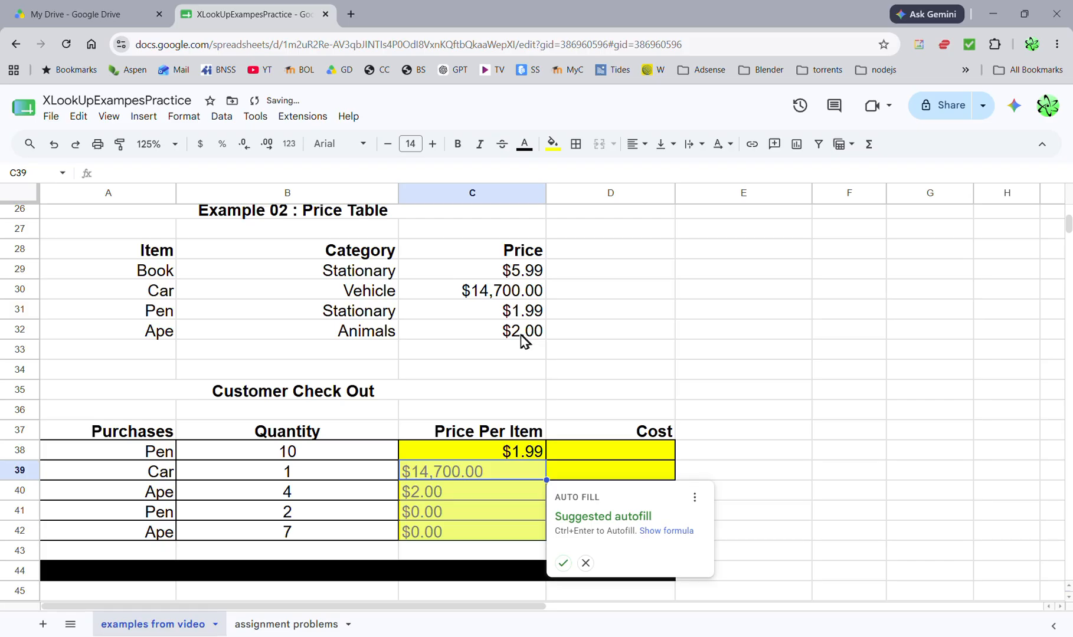
pyautogui.click(586, 564)
# - Calculate the pen purchase's cost in cell D38 with =B38*C38 and format the cell as currency
pyautogui.click(579, 451)
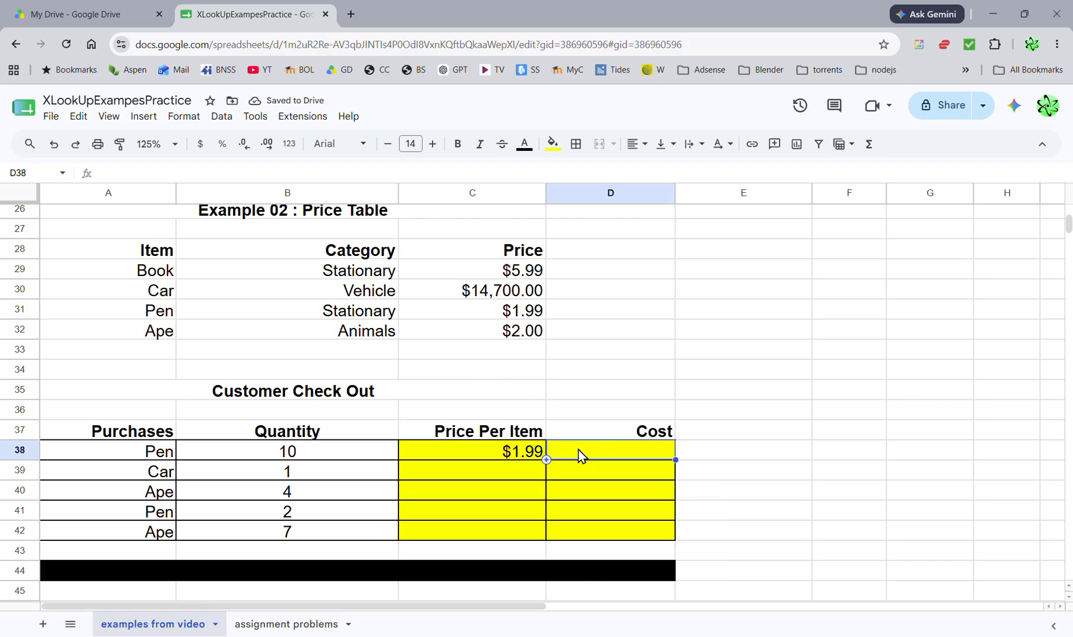
pyautogui.write('=')
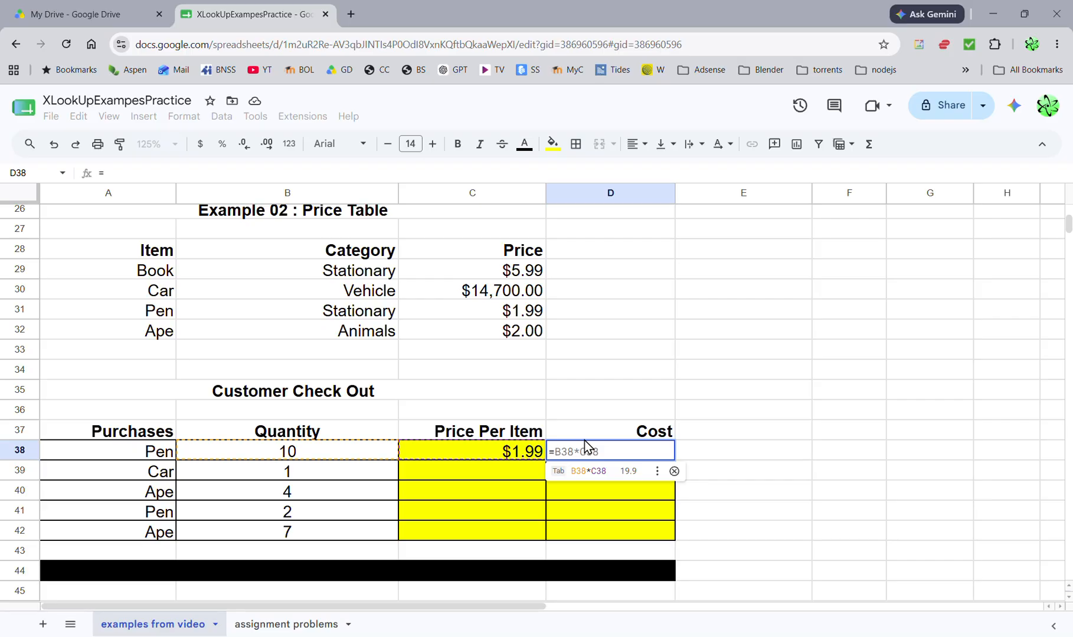
pyautogui.click(341, 452)
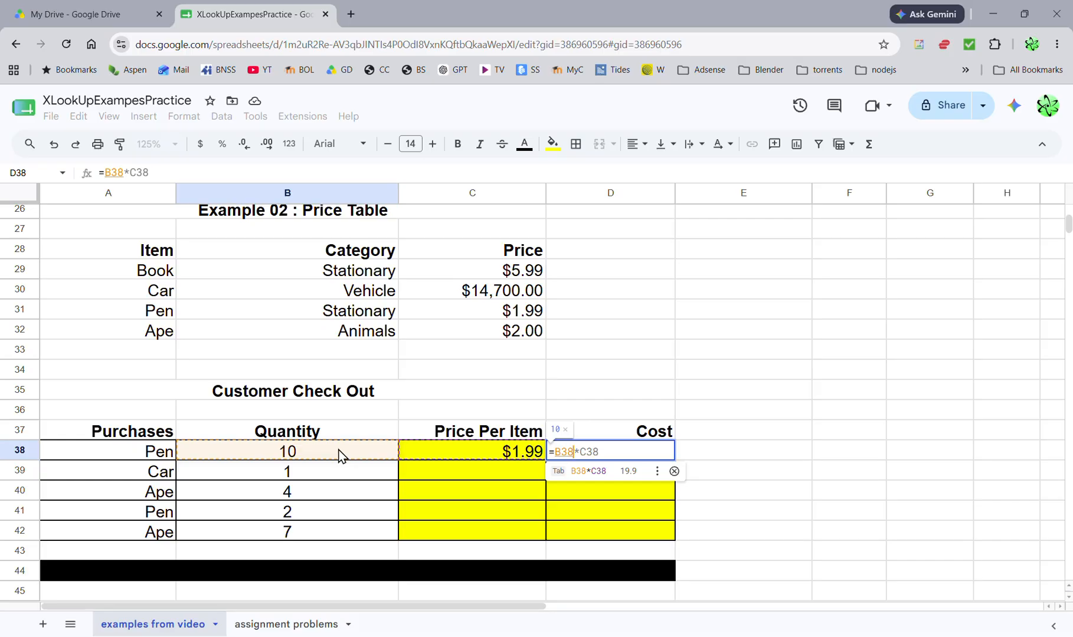
pyautogui.write('*')
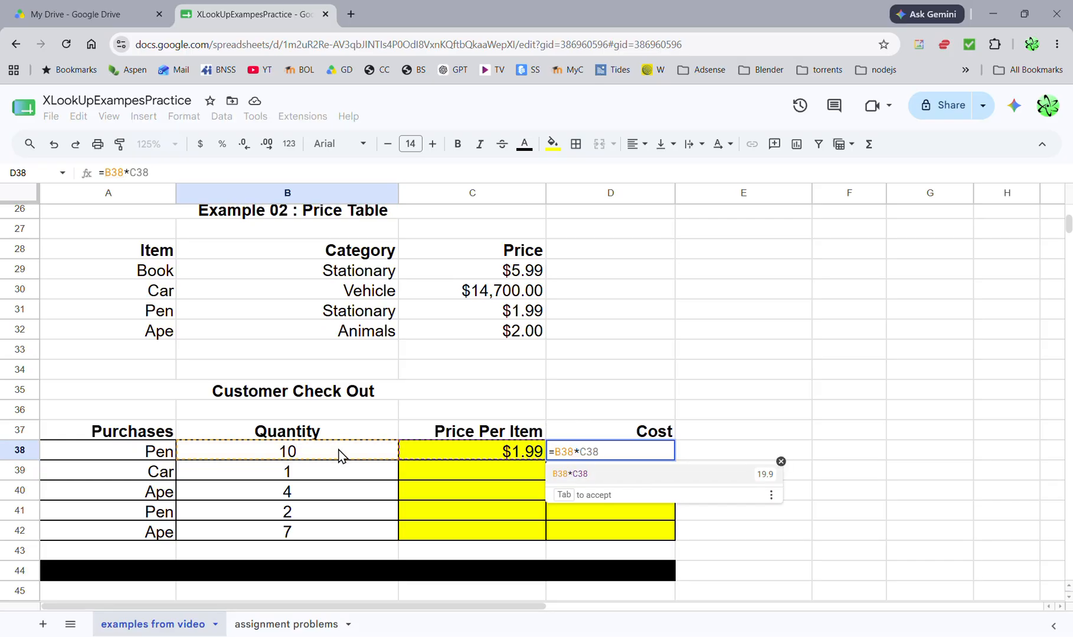
pyautogui.click(477, 456)
pyautogui.press('Return')
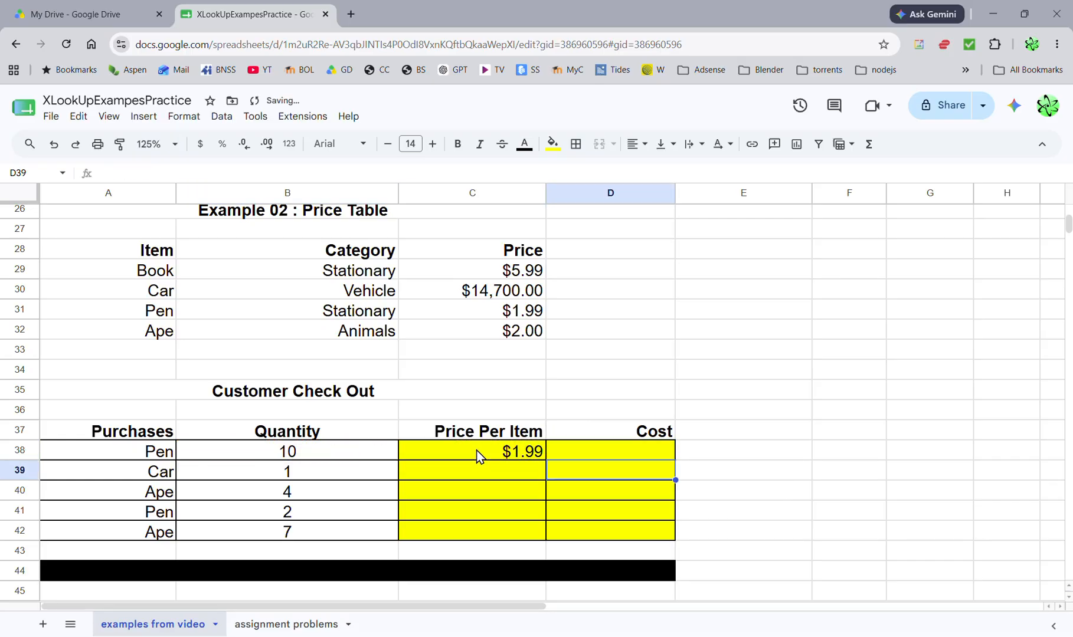
pyautogui.press('Up')
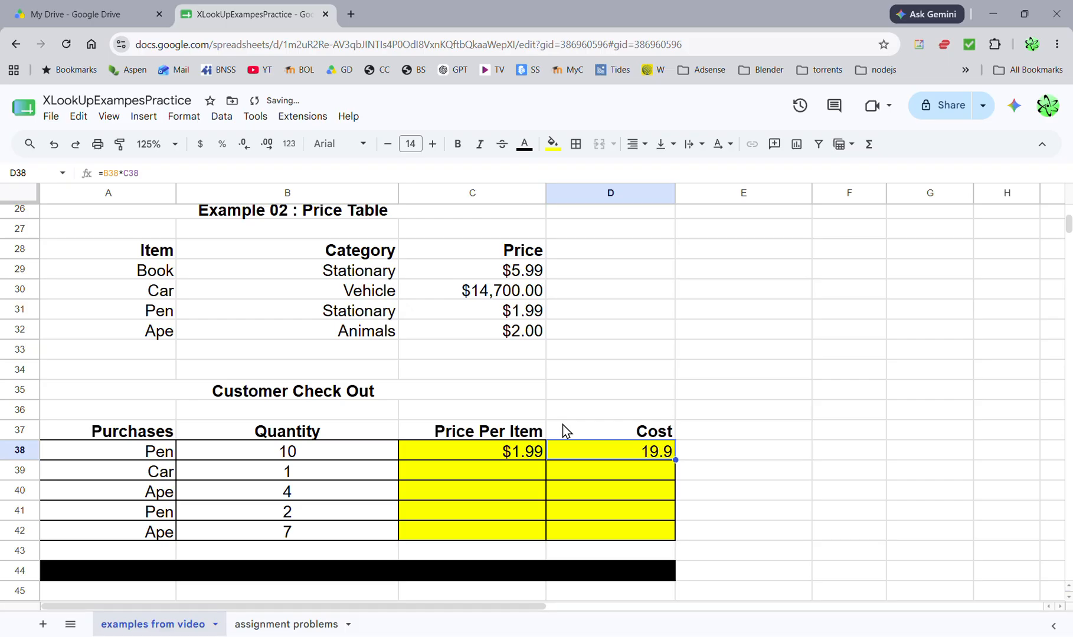
pyautogui.click(200, 143)
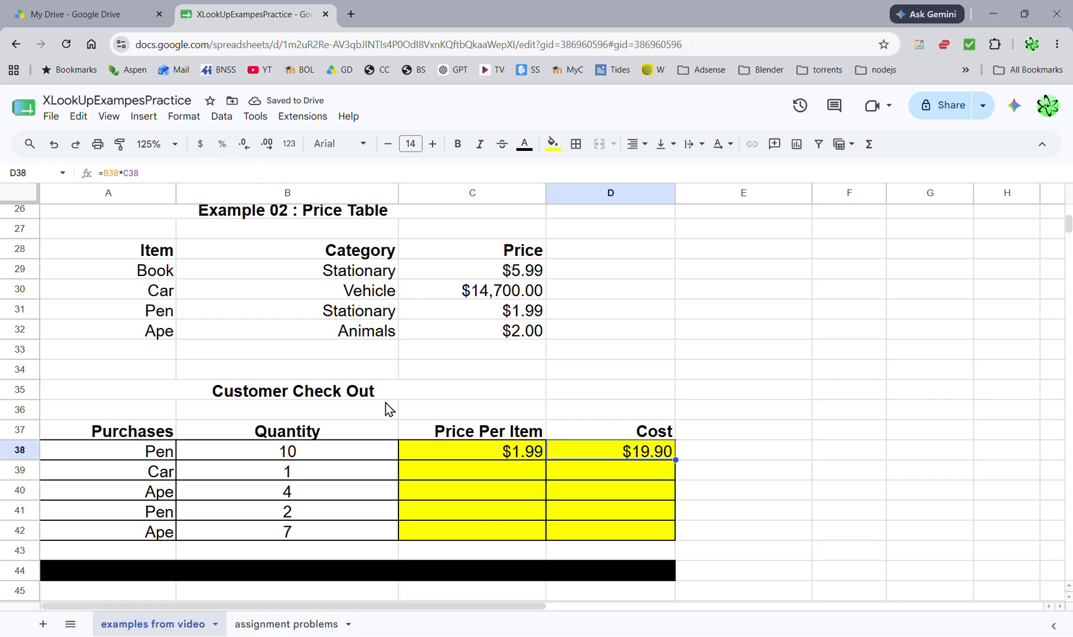
# - Start an XLOOKUP formula in cell B59 of Pay Records that searches for A59 in A51:A54 and returns from B51:B54
pyautogui.scroll(-10, 379, 407)
pyautogui.scroll(2, 386, 407)
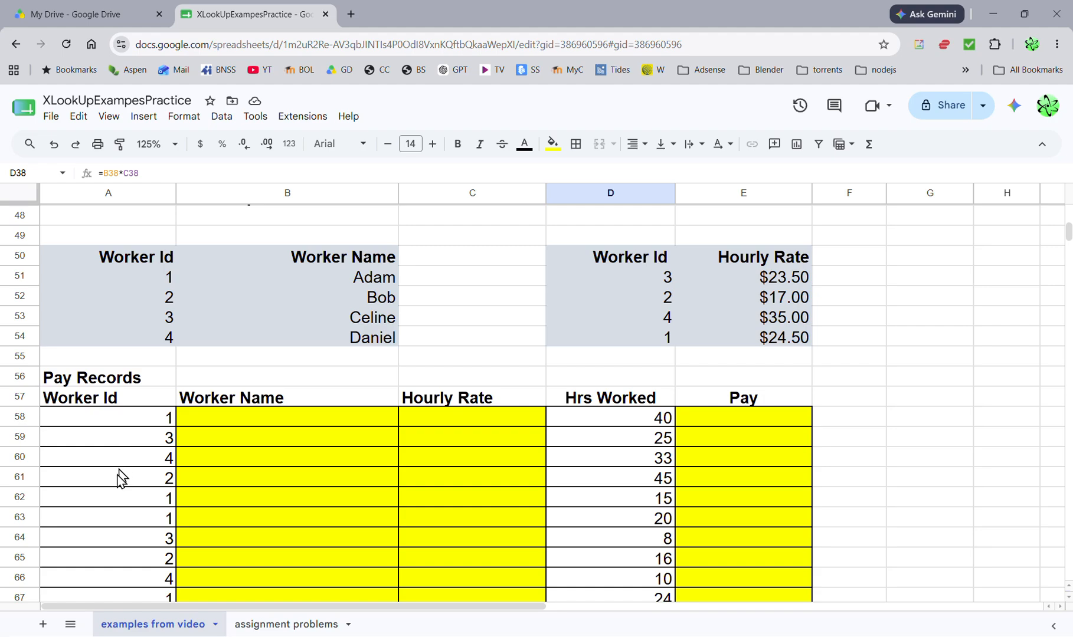
pyautogui.click(195, 466)
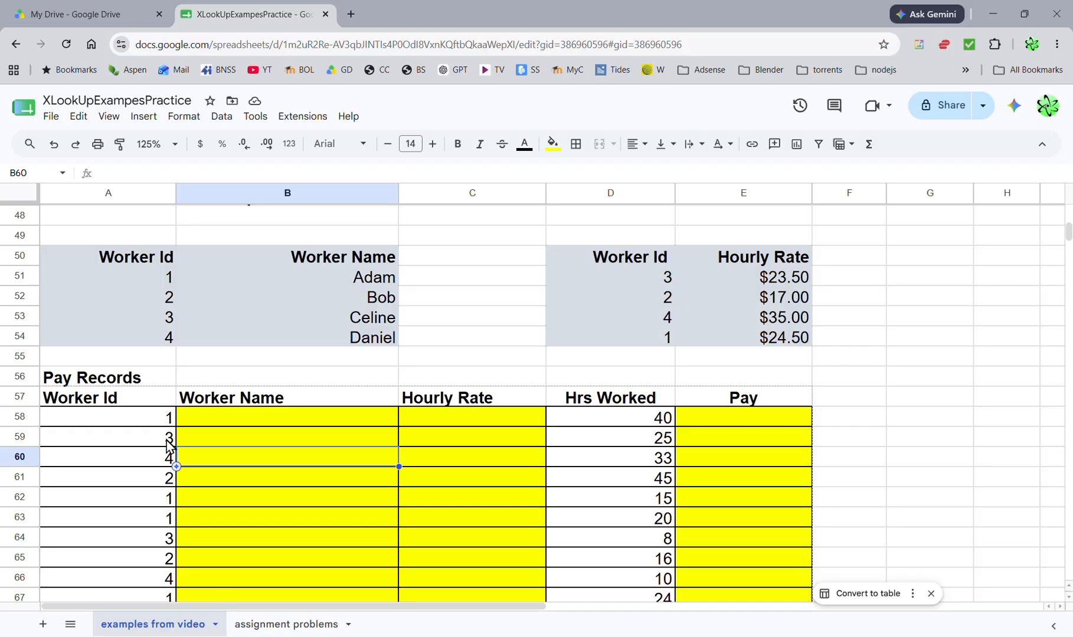
pyautogui.click(167, 441)
pyautogui.click(199, 440)
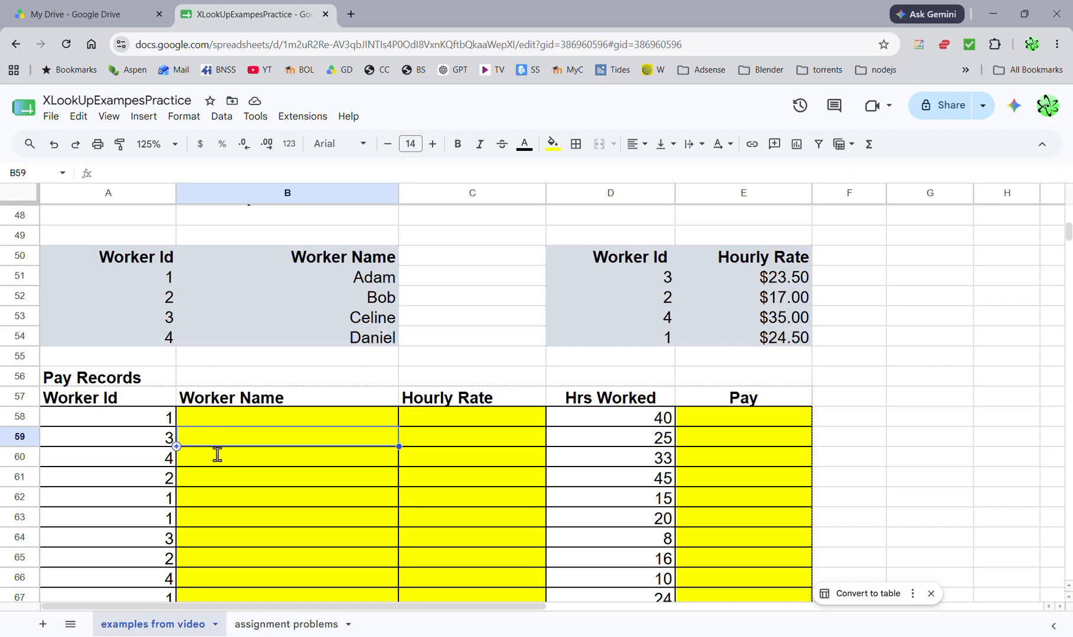
pyautogui.write('=xlookup(')
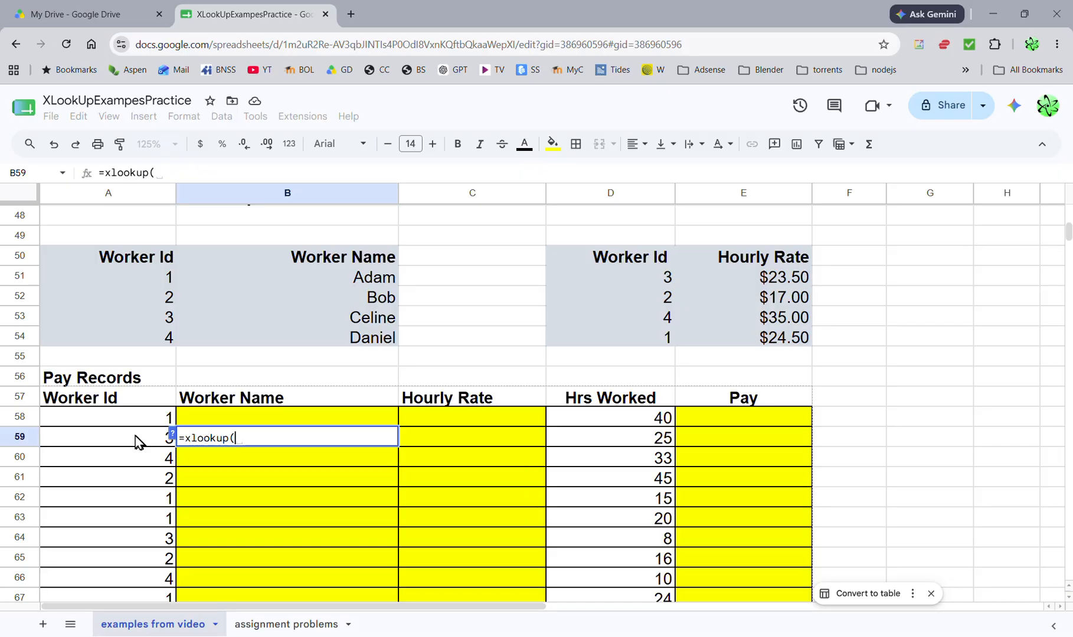
pyautogui.click(135, 440)
pyautogui.write(',')
pyautogui.moveTo(153, 279); pyautogui.dragTo(144, 344)
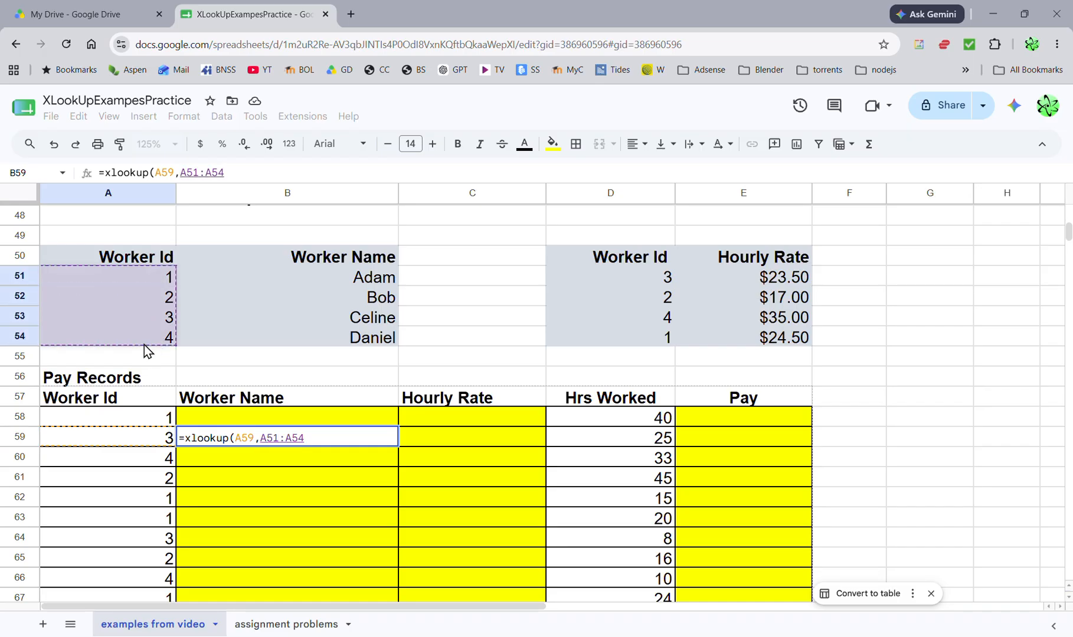
pyautogui.write(',')
pyautogui.moveTo(331, 288); pyautogui.dragTo(331, 343)
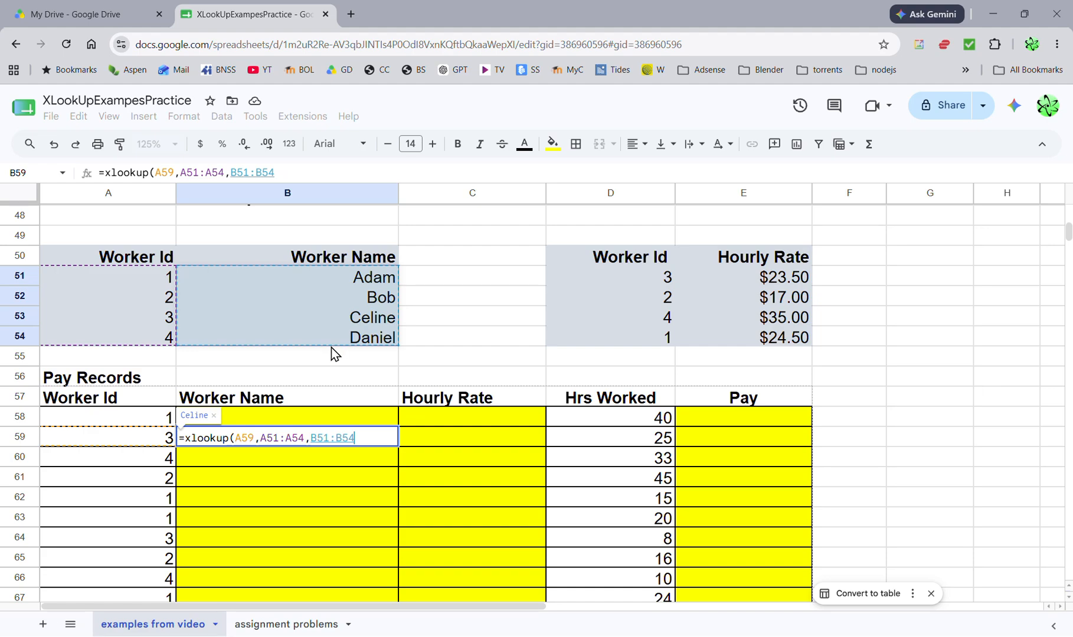
# - Complete the B59 formula with "na" as the missing value and match mode 0, and reject the suggested autofill
pyautogui.write(',"na"')
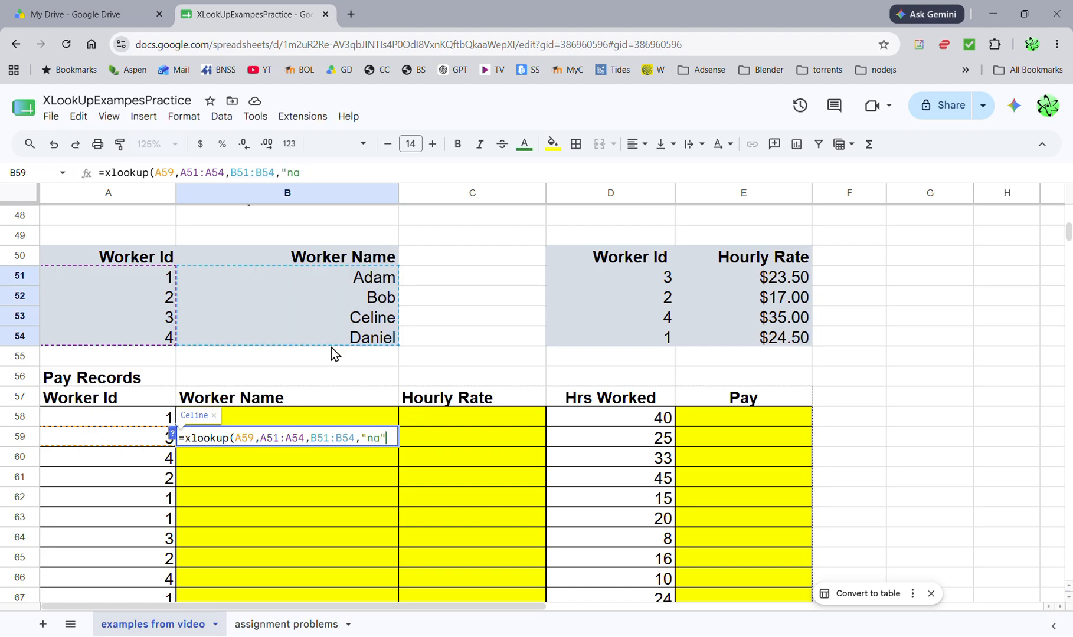
pyautogui.write(',0)')
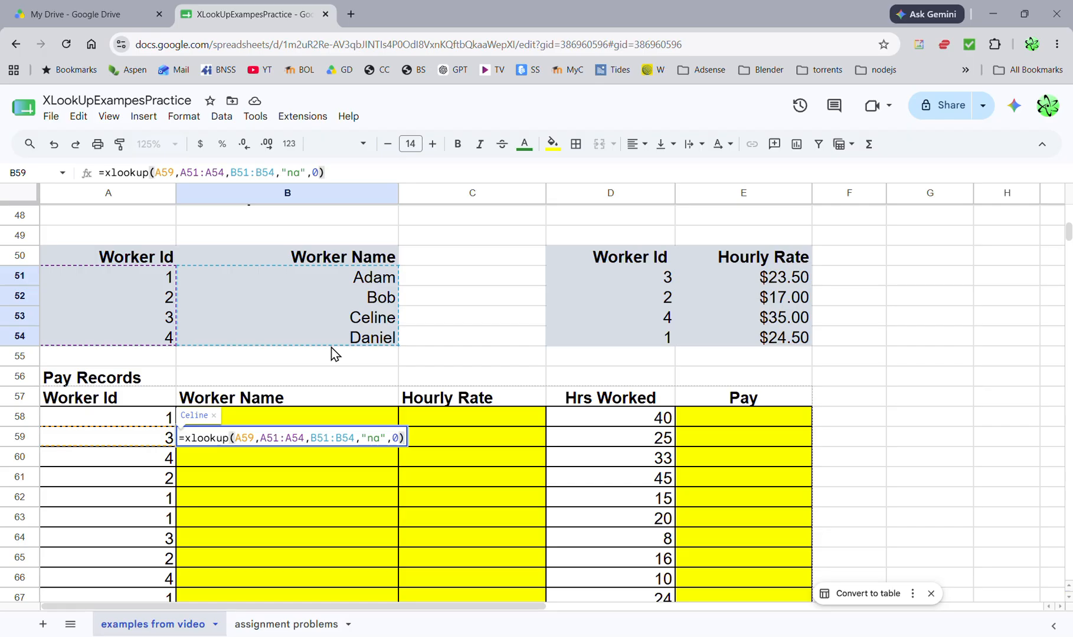
pyautogui.press('Return')
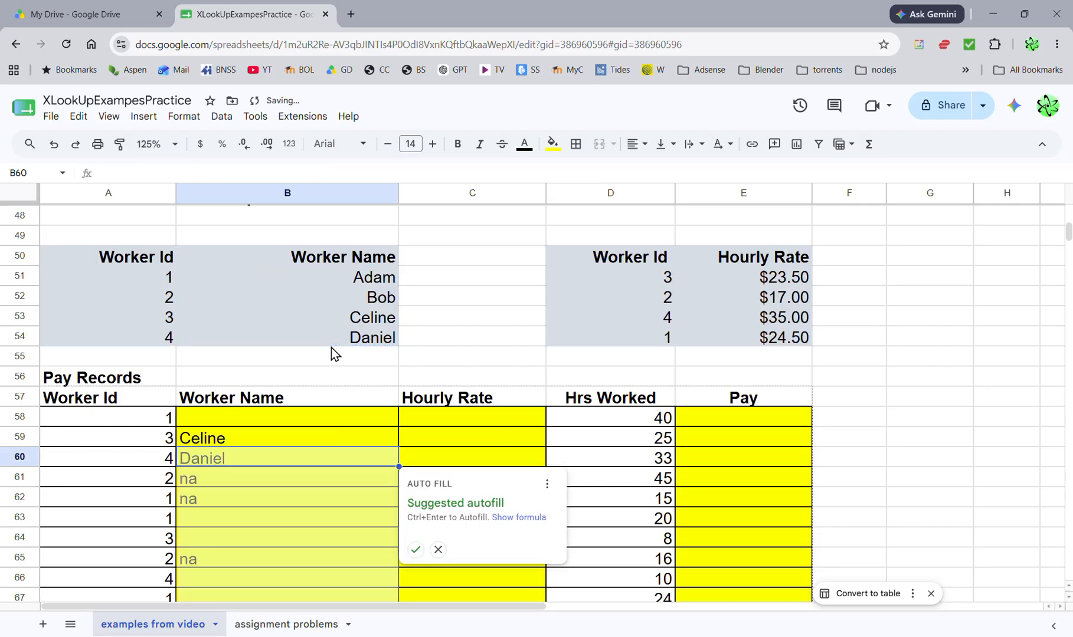
pyautogui.click(437, 550)
# - Start an XLOOKUP formula in cell C59 that searches for A59 in D51:D54 and returns the hourly rate from E51:E54
pyautogui.click(431, 442)
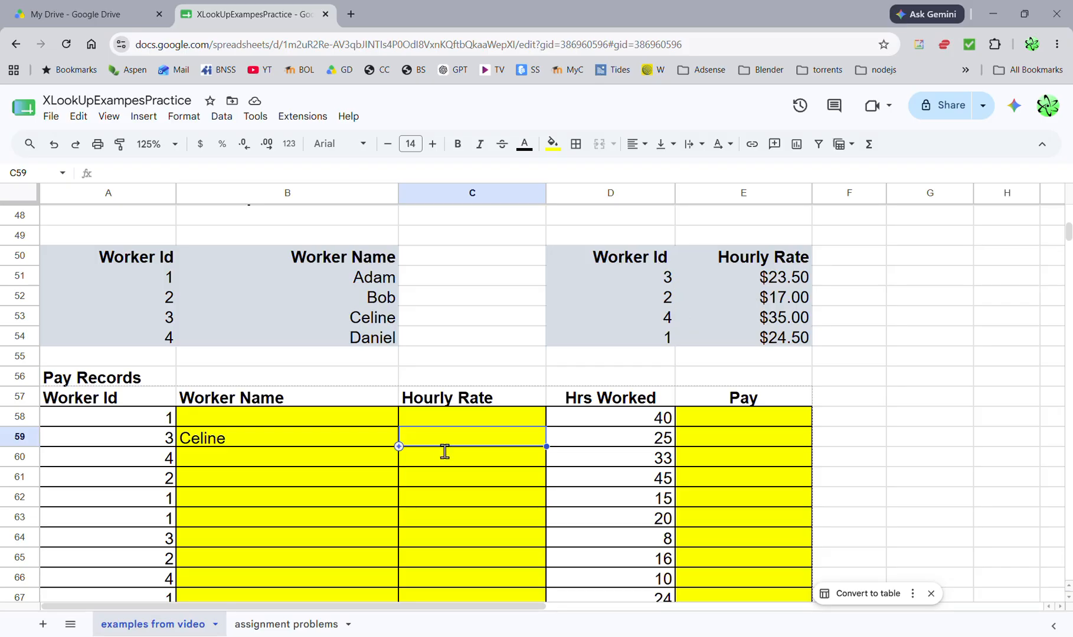
pyautogui.write('=xlookup(')
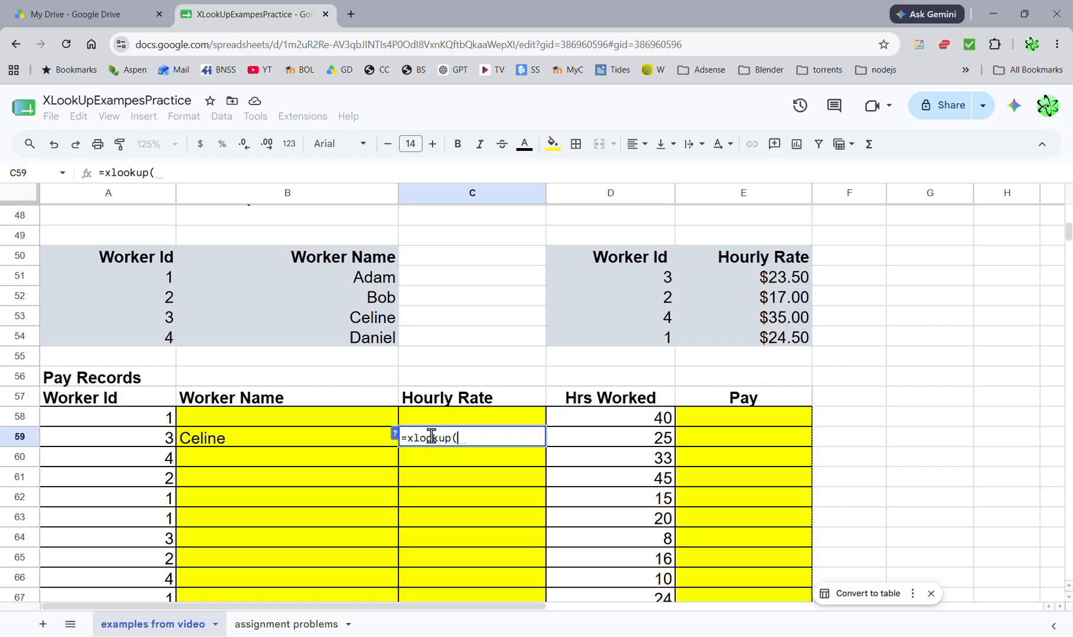
pyautogui.click(152, 447)
pyautogui.write(',')
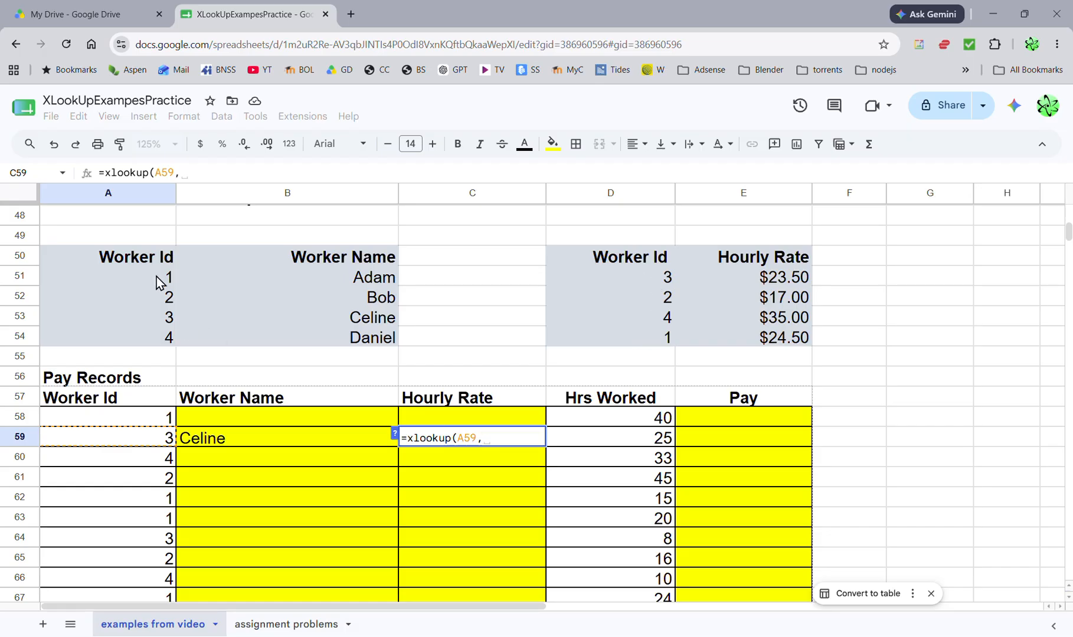
pyautogui.moveTo(624, 279); pyautogui.dragTo(638, 347)
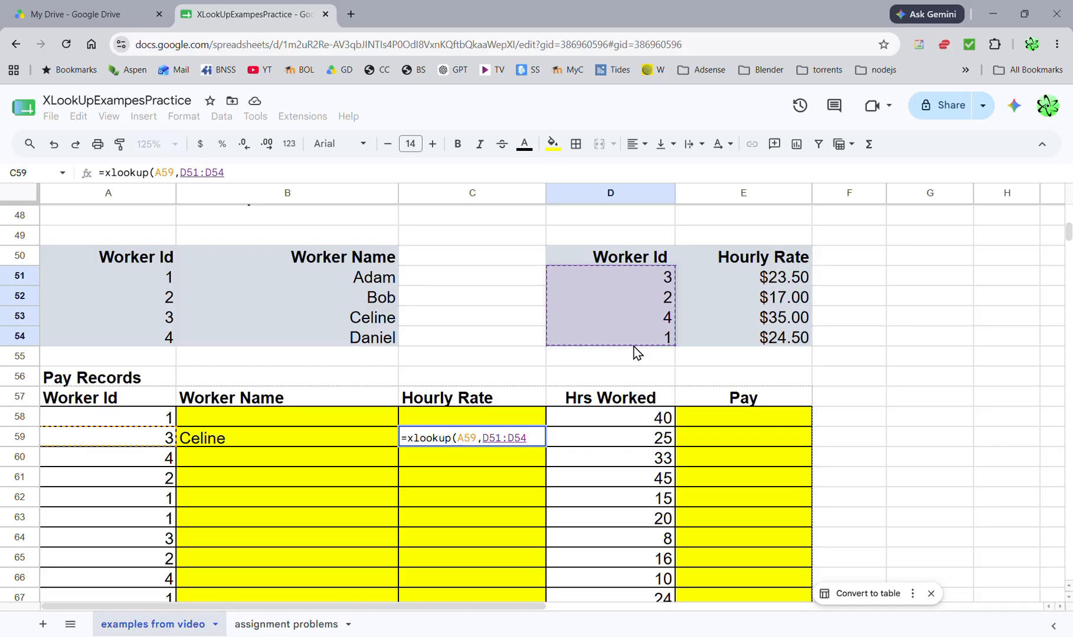
pyautogui.write(',')
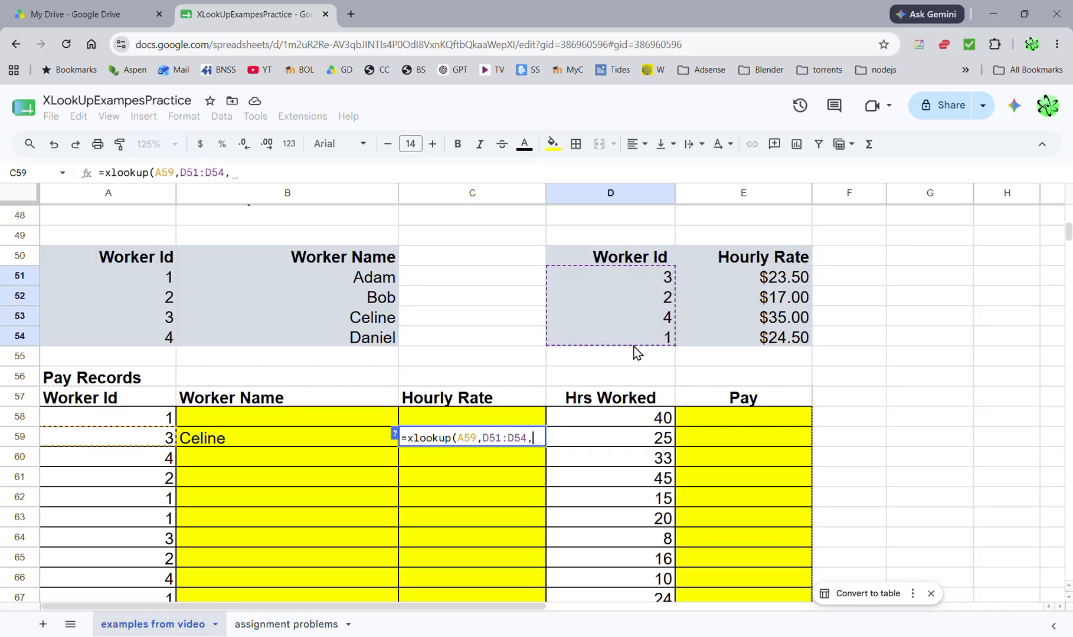
pyautogui.click(747, 281)
pyautogui.moveTo(747, 289); pyautogui.dragTo(760, 341)
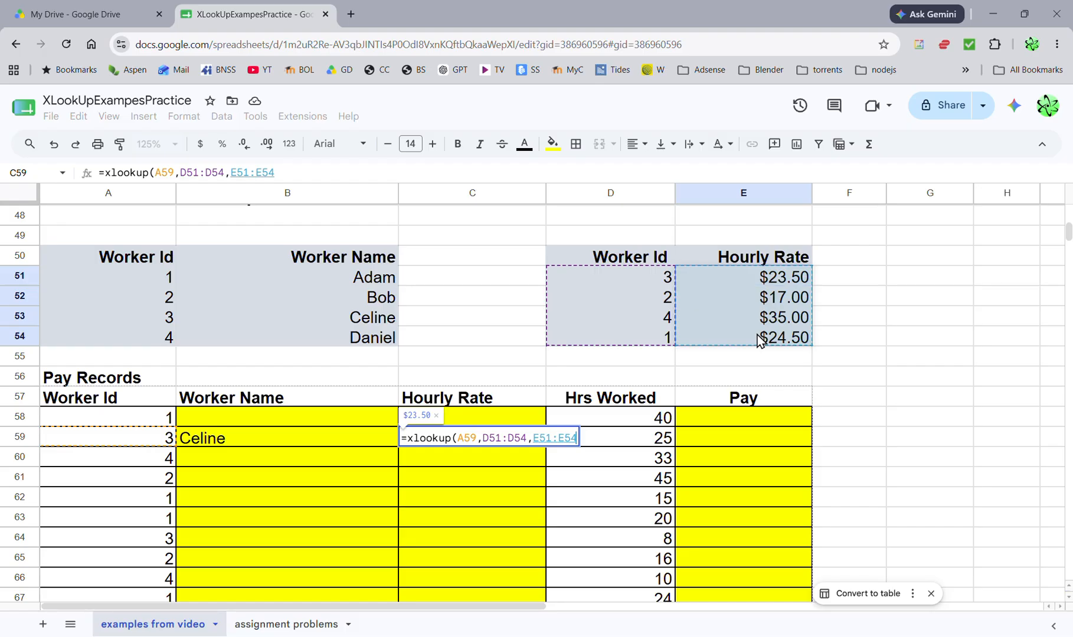
# - Complete the C59 formula with 0 as the missing value and match mode 0
pyautogui.write(',')
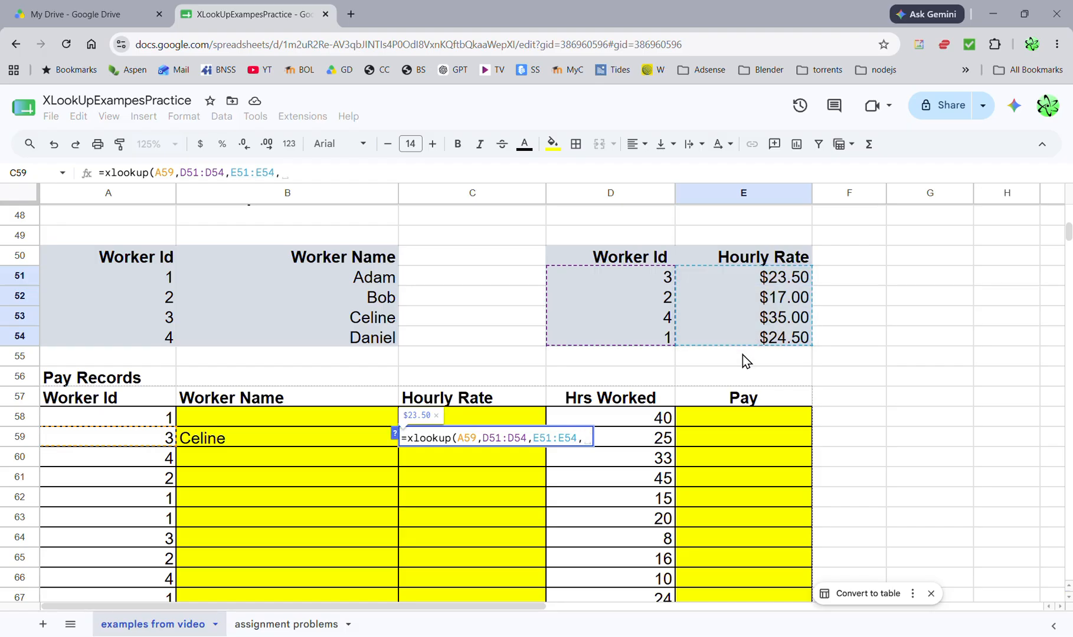
pyautogui.write('0,0)')
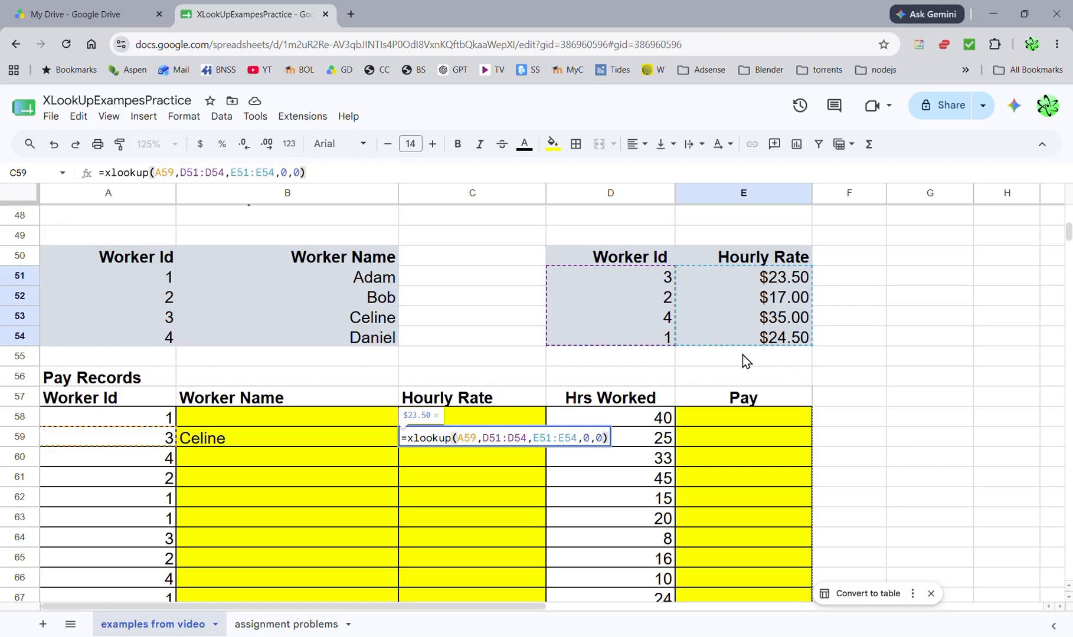
pyautogui.press('Return')
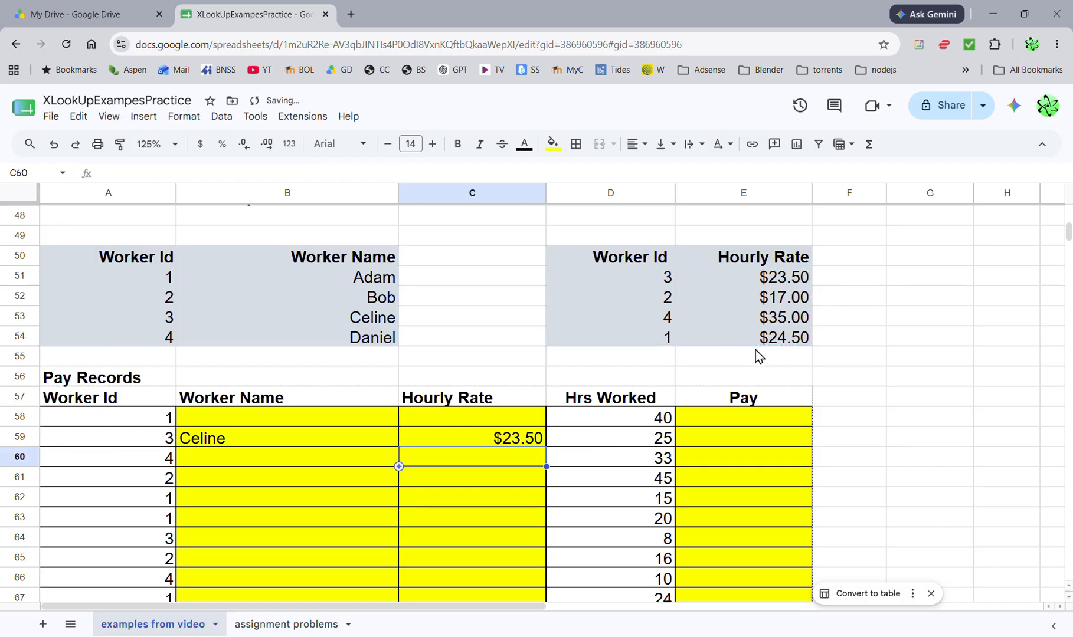
# - Calculate the pay in cell E59 with =C59*D59 and format E58:E67 as currency
pyautogui.click(714, 440)
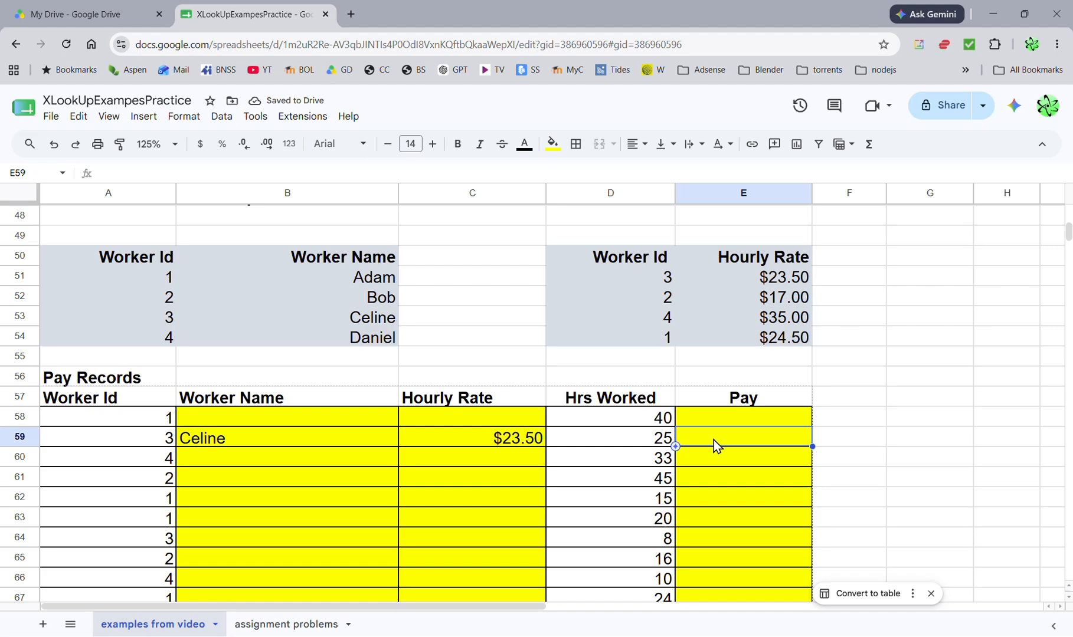
pyautogui.write('=')
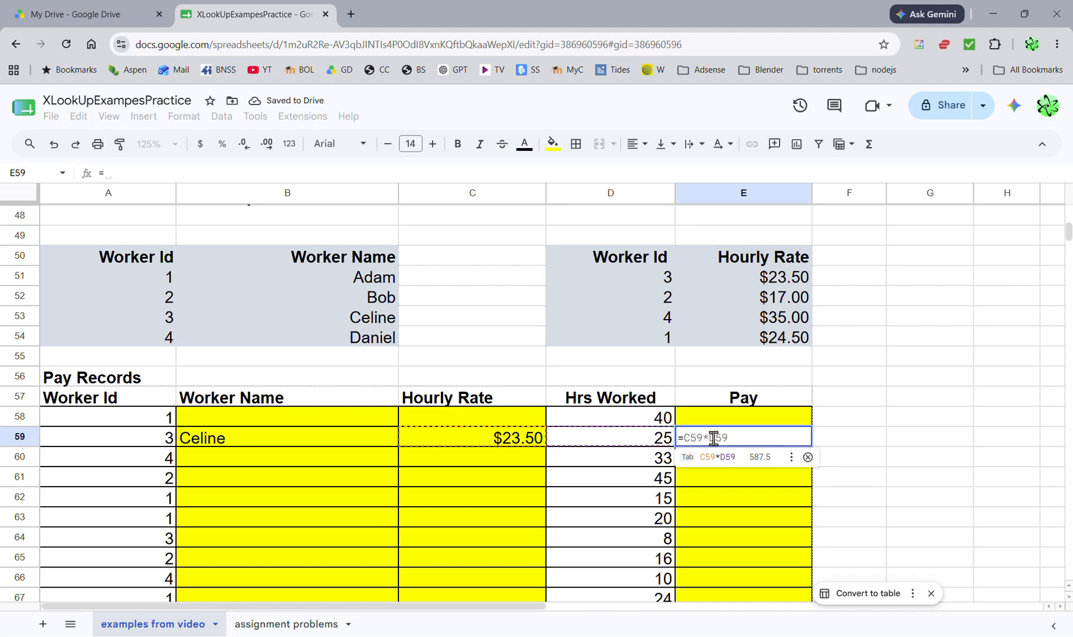
pyautogui.click(508, 442)
pyautogui.write('*')
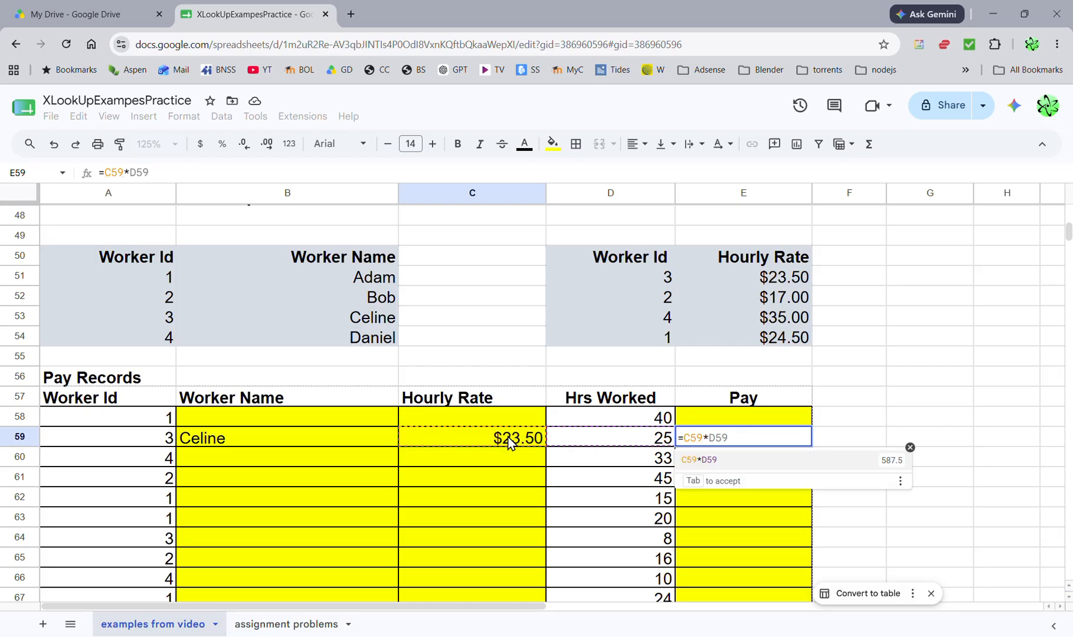
pyautogui.click(648, 438)
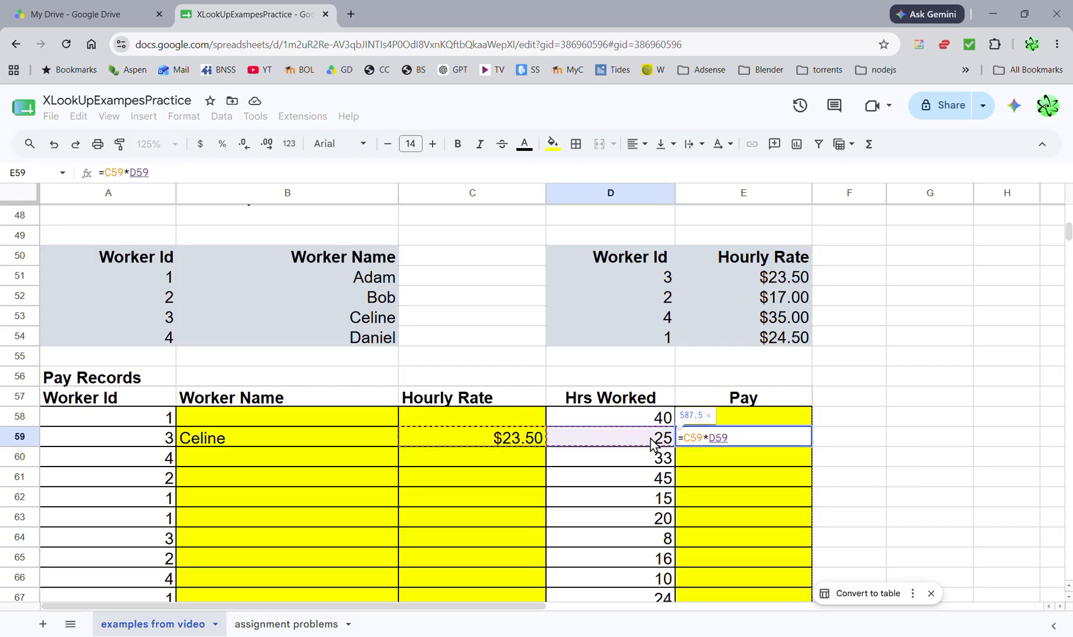
pyautogui.press('Return')
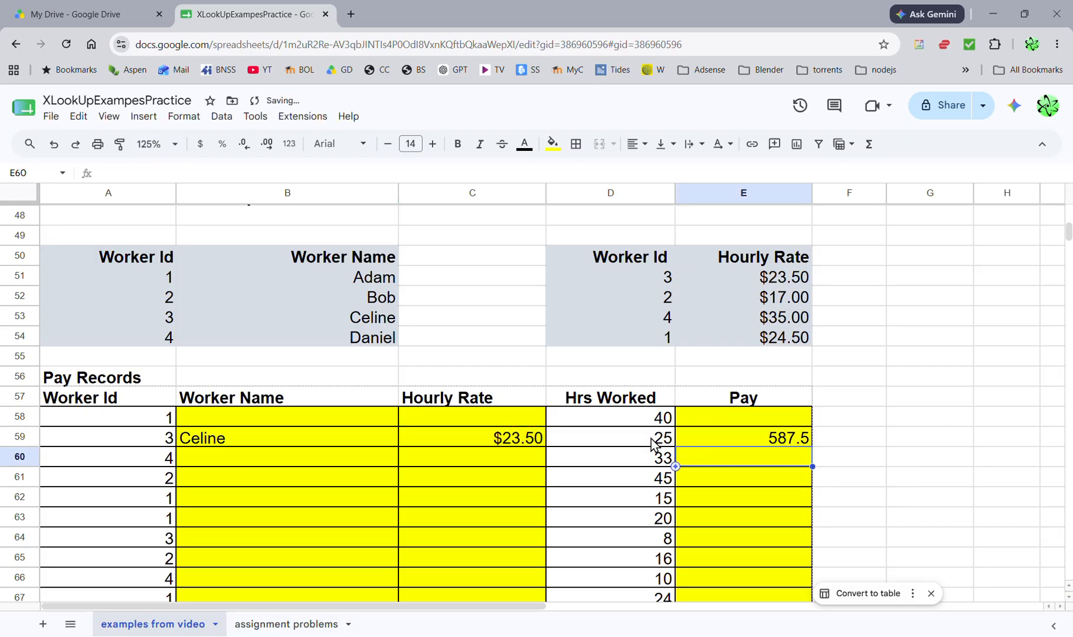
pyautogui.moveTo(715, 422); pyautogui.dragTo(723, 596)
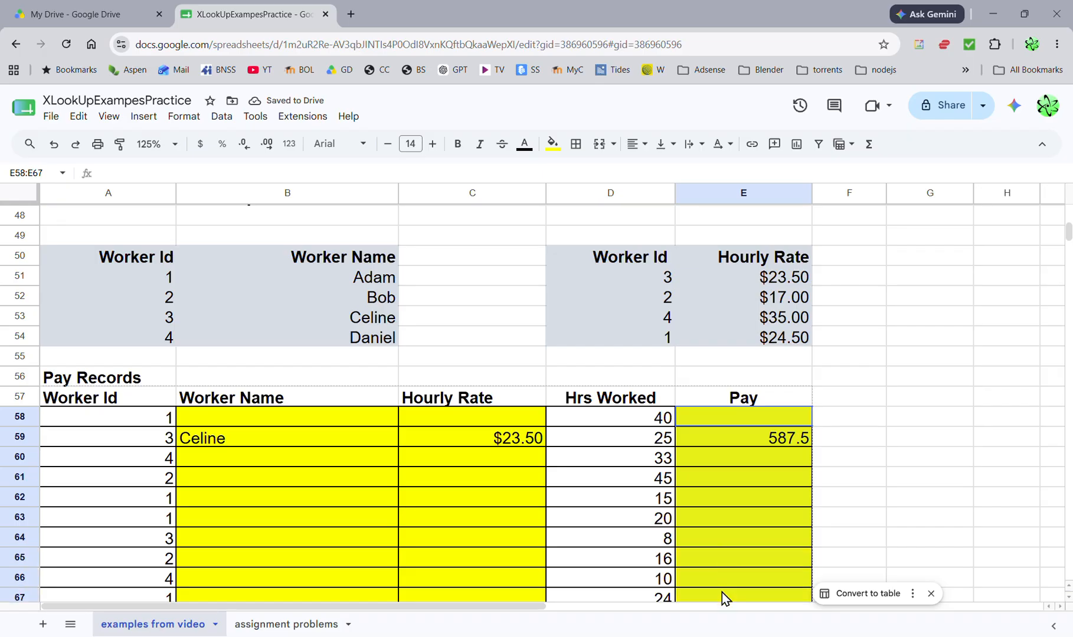
pyautogui.click(200, 144)
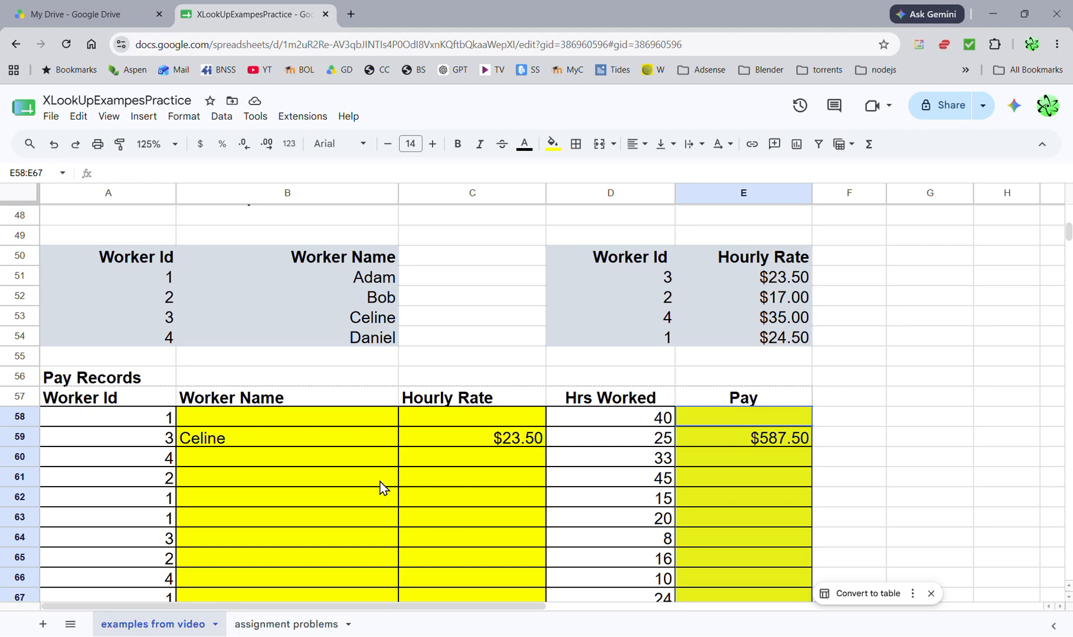
# - Fill the B59 formula down through B69 and check the returned names against the worker table
pyautogui.scroll(-3, 354, 496)
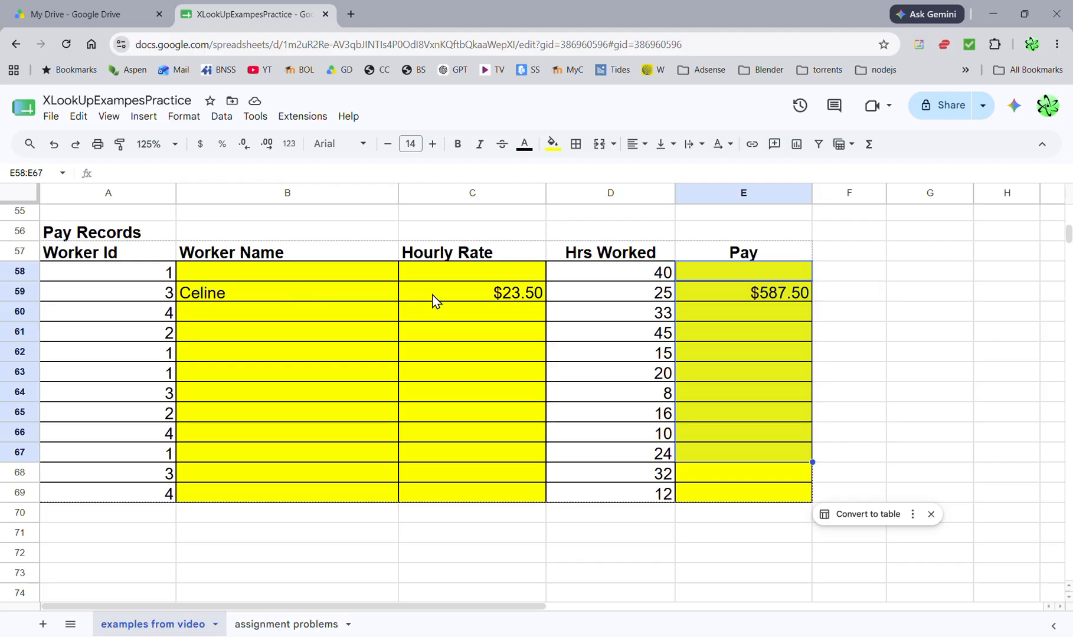
pyautogui.click(329, 296)
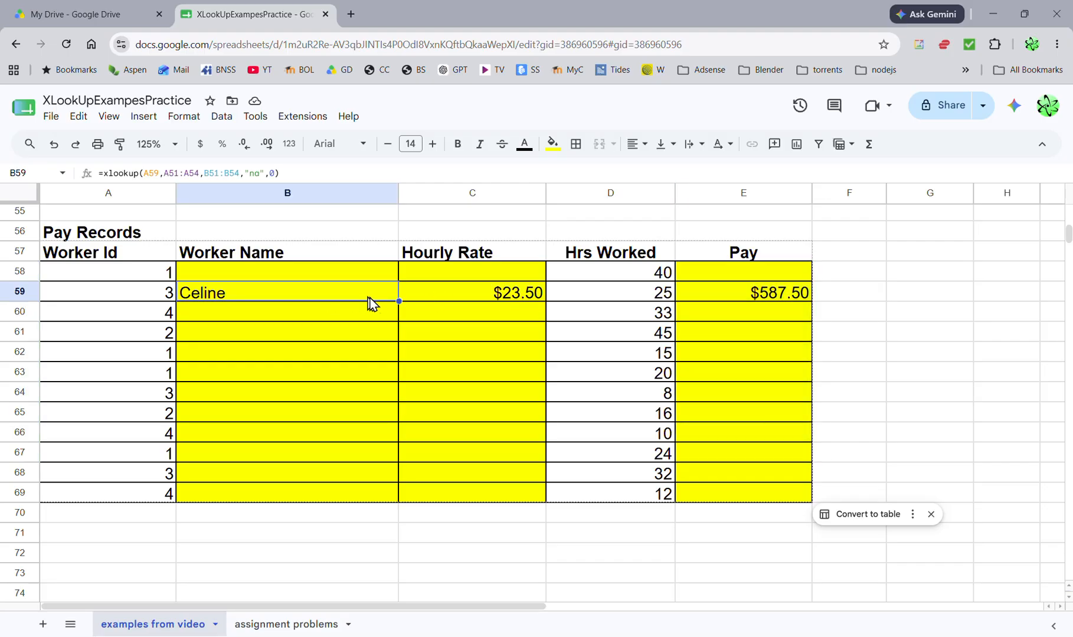
pyautogui.moveTo(396, 301); pyautogui.dragTo(396, 502)
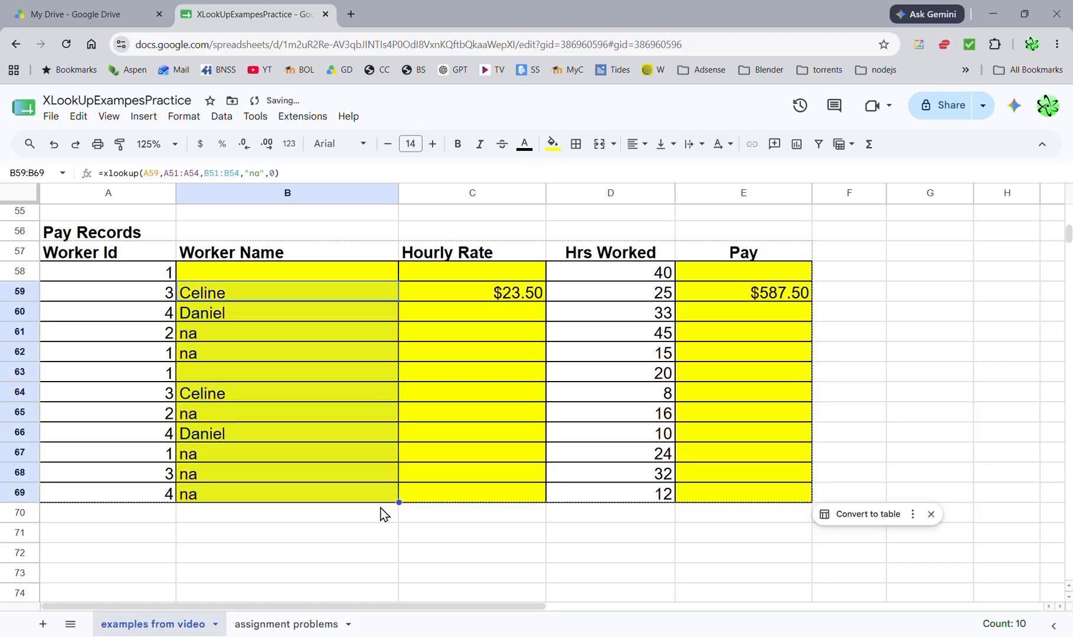
pyautogui.scroll(3, 314, 526)
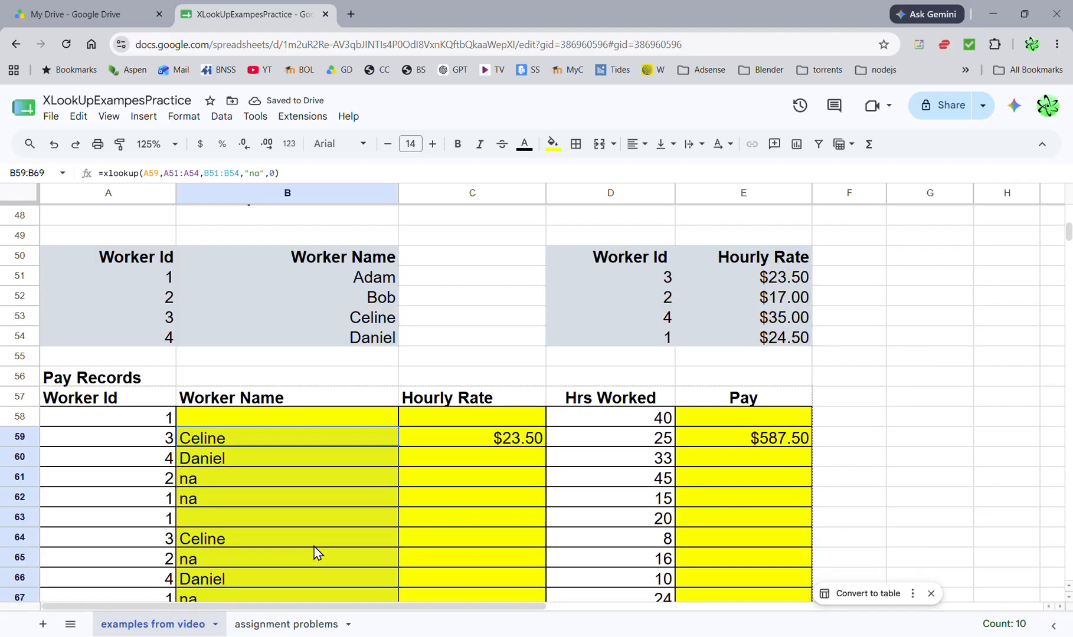
pyautogui.scroll(-3, 323, 541)
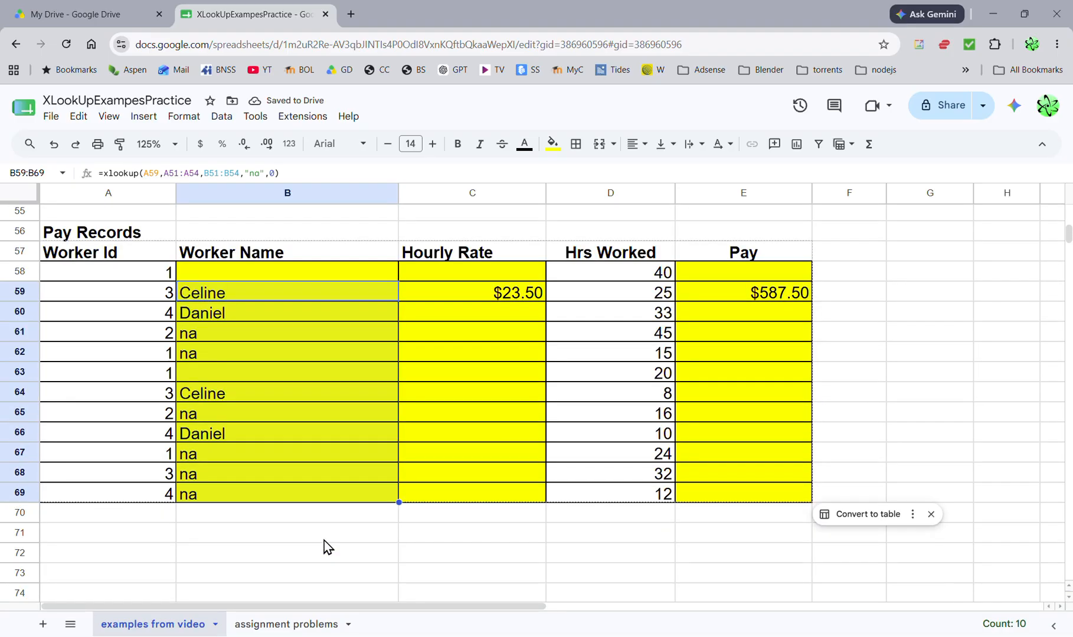
pyautogui.scroll(3, 185, 336)
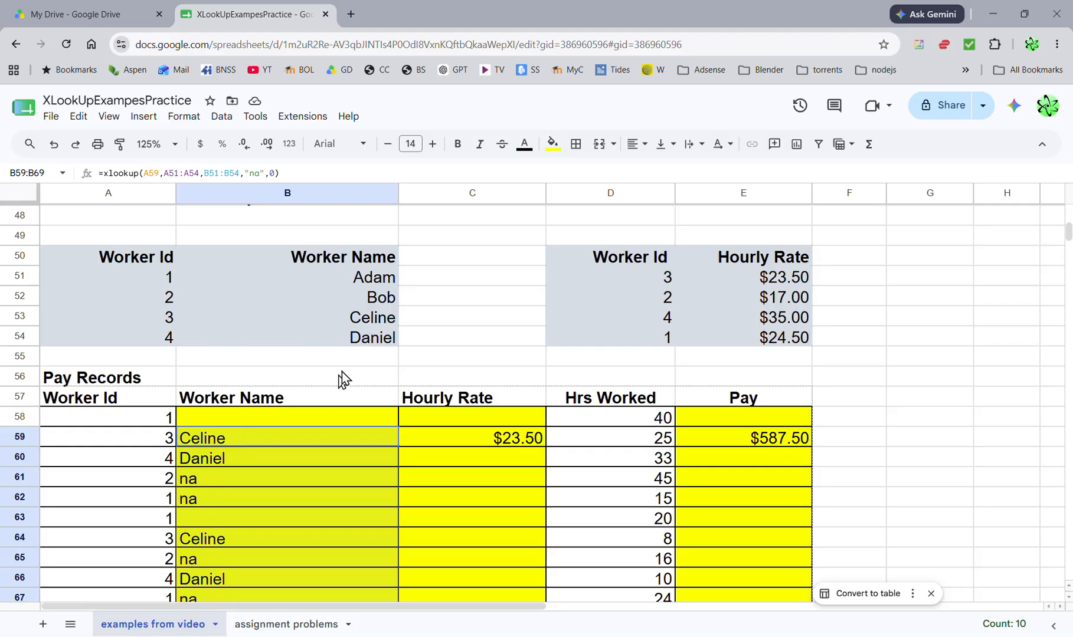
pyautogui.scroll(-2, 347, 369)
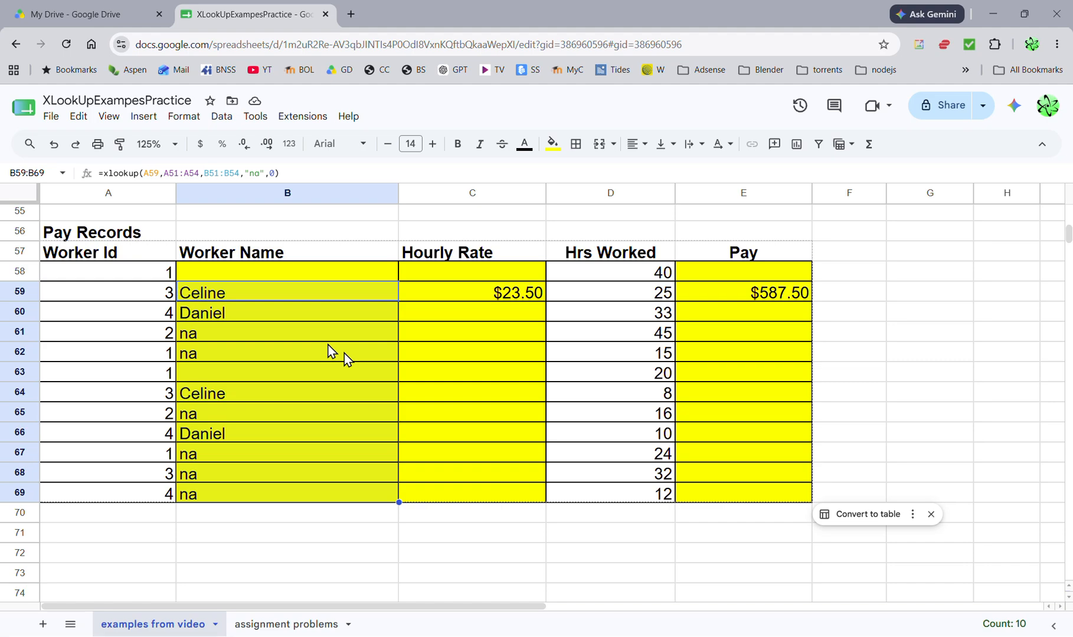
# - Show the sheet's formulas instead of values and widen column B to fit the full XLOOKUP formulas
pyautogui.click(307, 293)
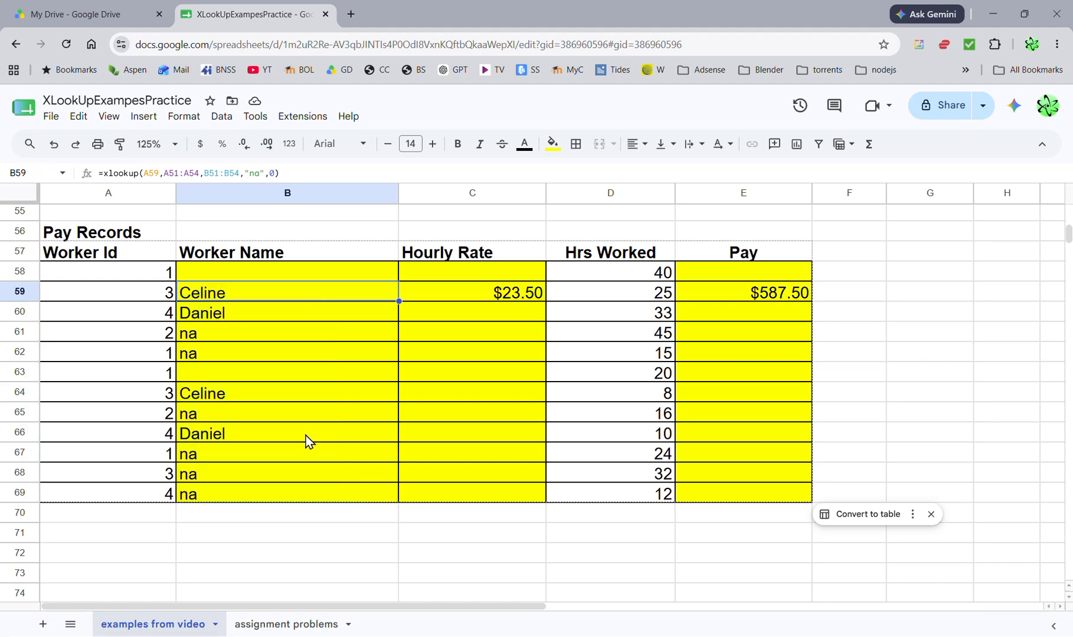
pyautogui.hotkey('ctrl', '`')
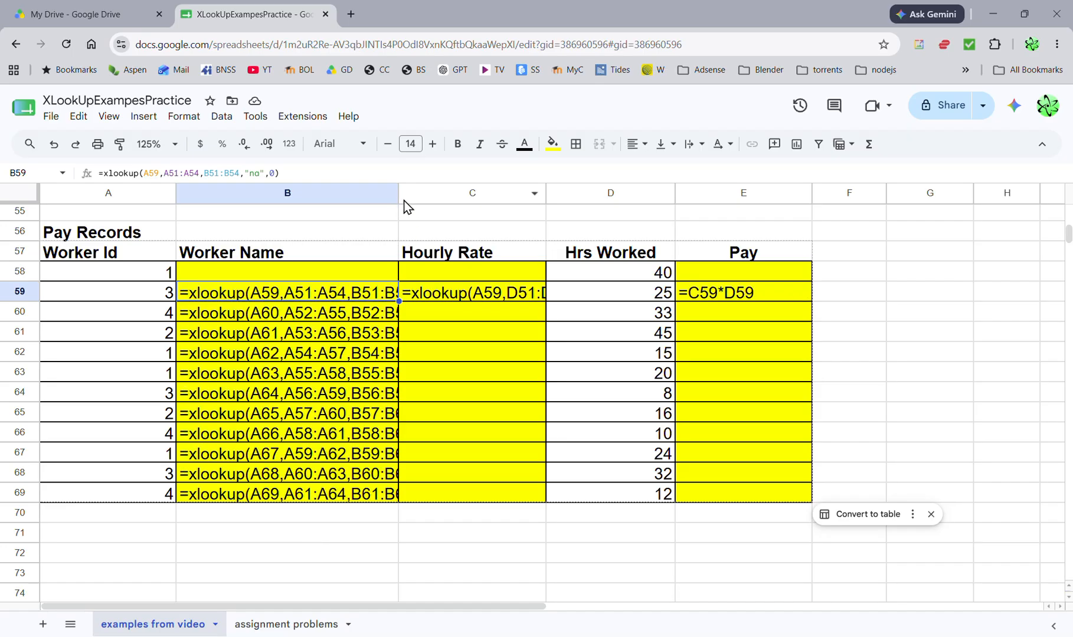
pyautogui.moveTo(399, 195); pyautogui.dragTo(505, 196)
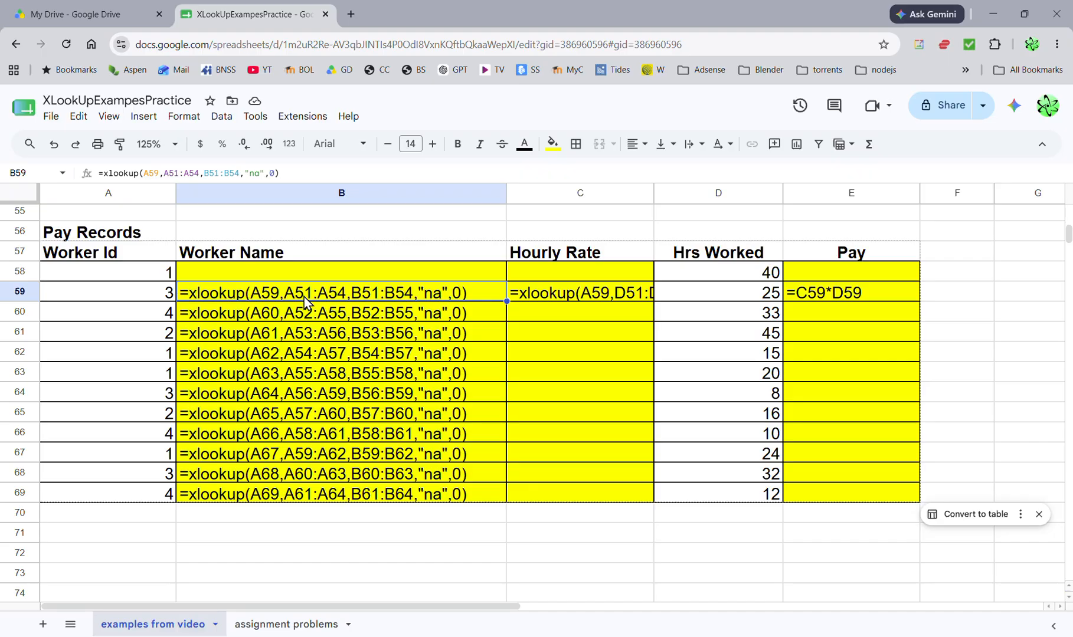
# - Compare the lookup ranges in the copied Worker Name formulas with the worker table in A51:B54
pyautogui.scroll(3, 306, 313)
pyautogui.click(144, 282)
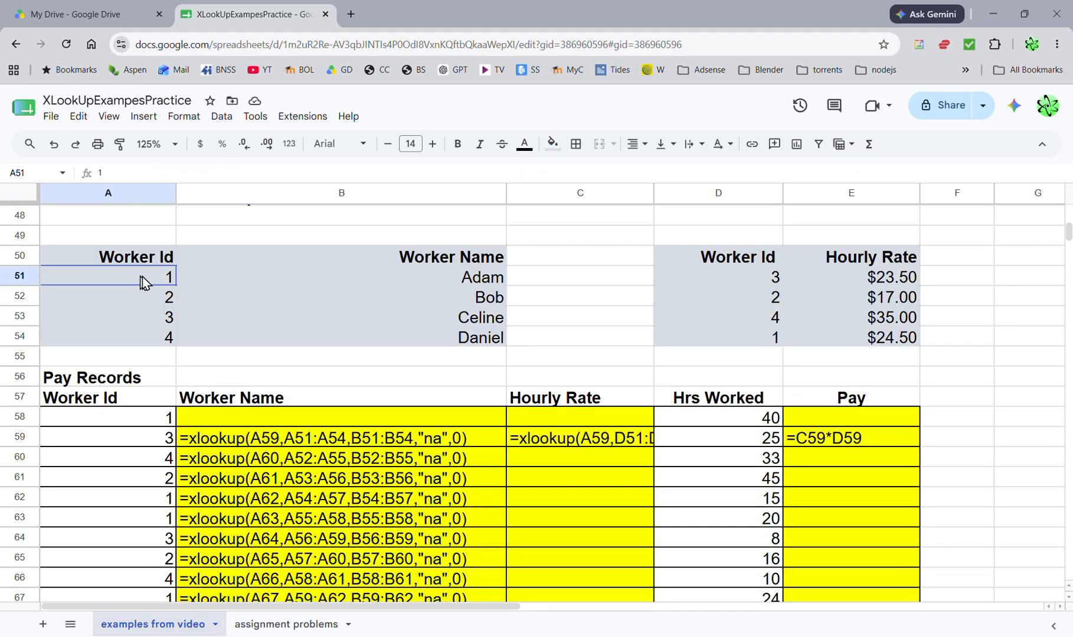
pyautogui.moveTo(144, 282); pyautogui.dragTo(372, 345)
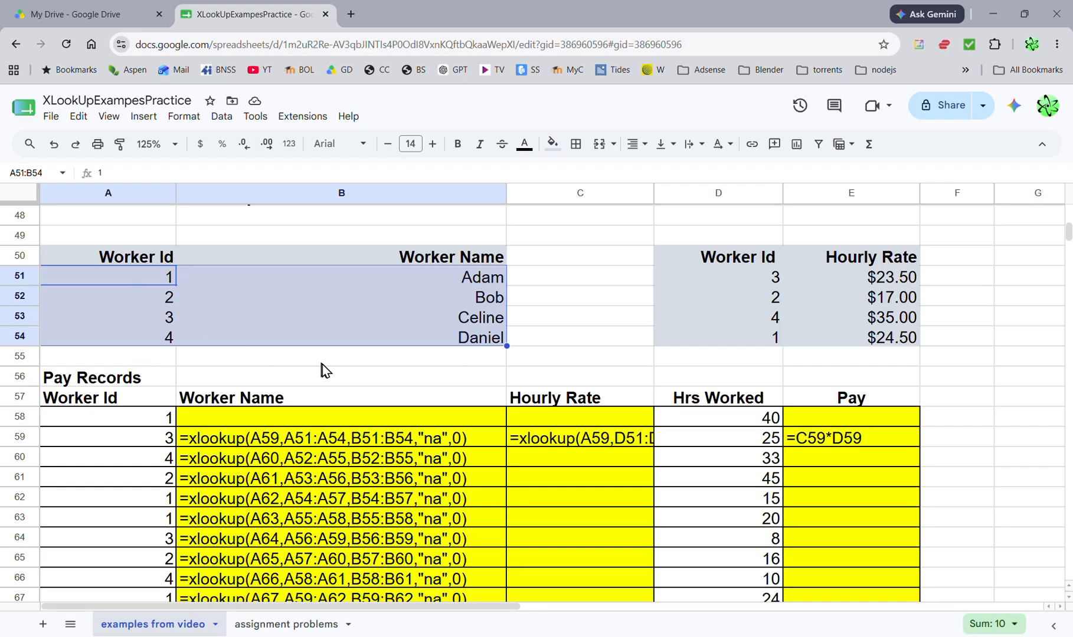
pyautogui.scroll(-3, 322, 363)
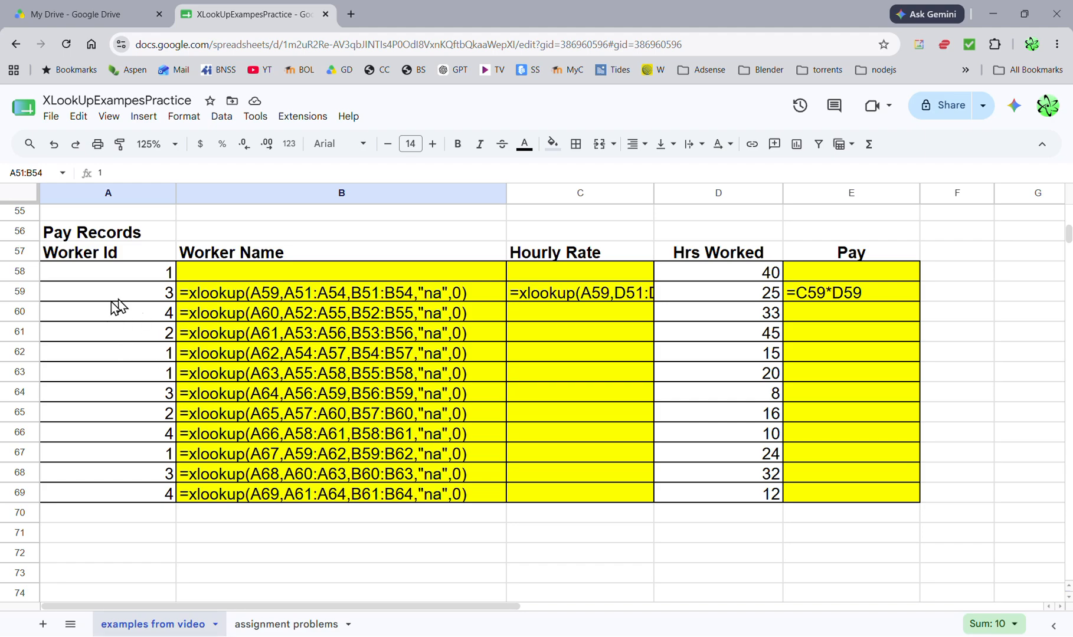
pyautogui.scroll(3, 153, 244)
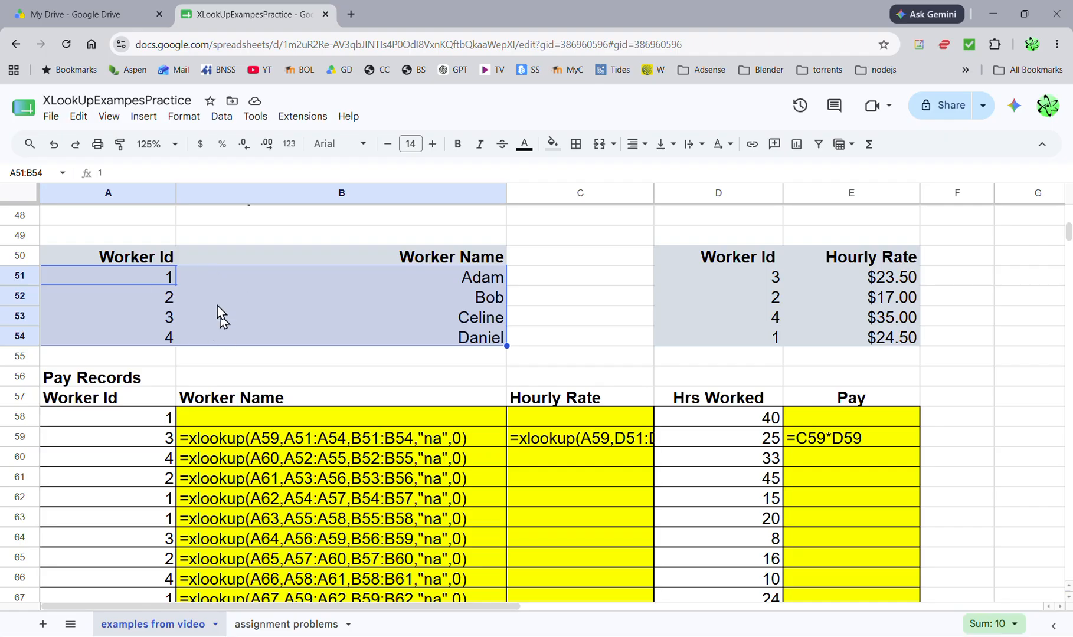
pyautogui.scroll(-3, 278, 472)
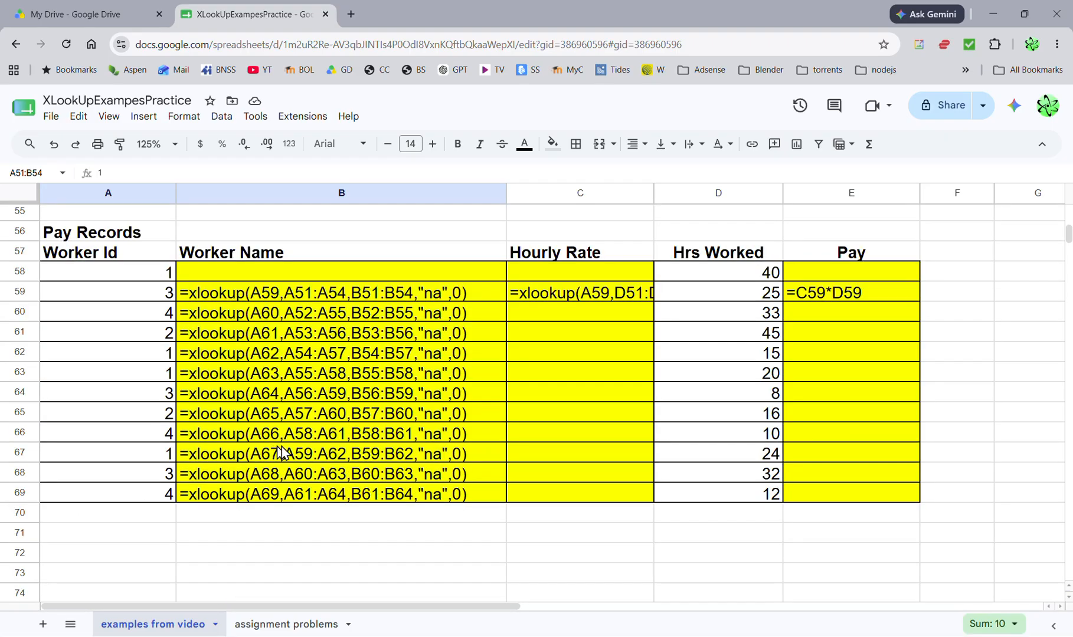
# - Switch back to showing values, and undo the widening of column B and the Worker Name fill down
pyautogui.hotkey('ctrl', '`')
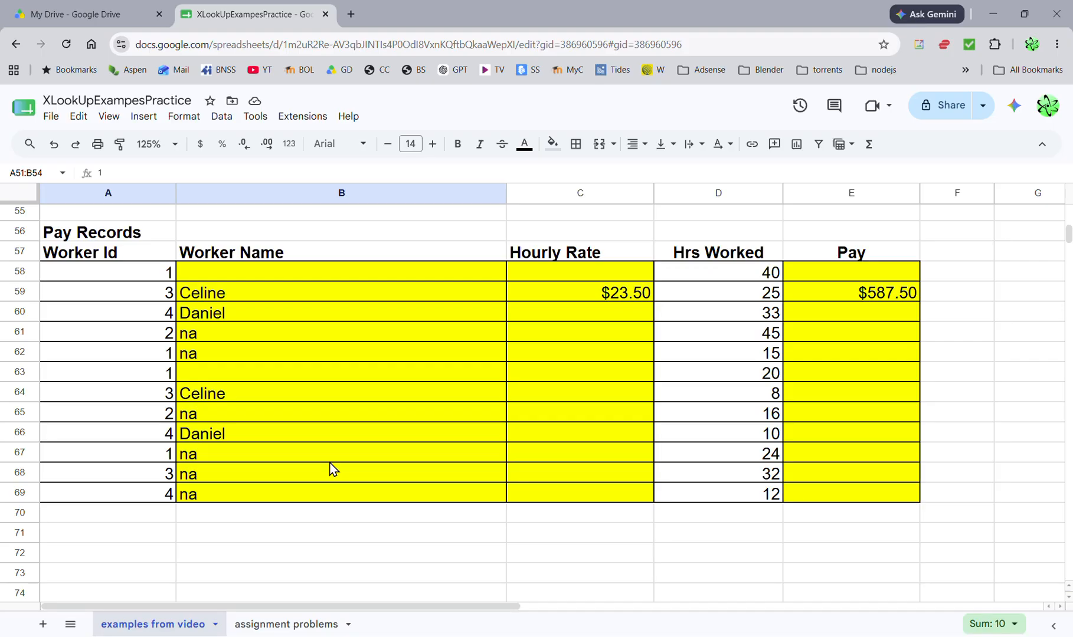
pyautogui.hotkey('ctrl', 'z')
pyautogui.hotkey('ctrl', 'z')
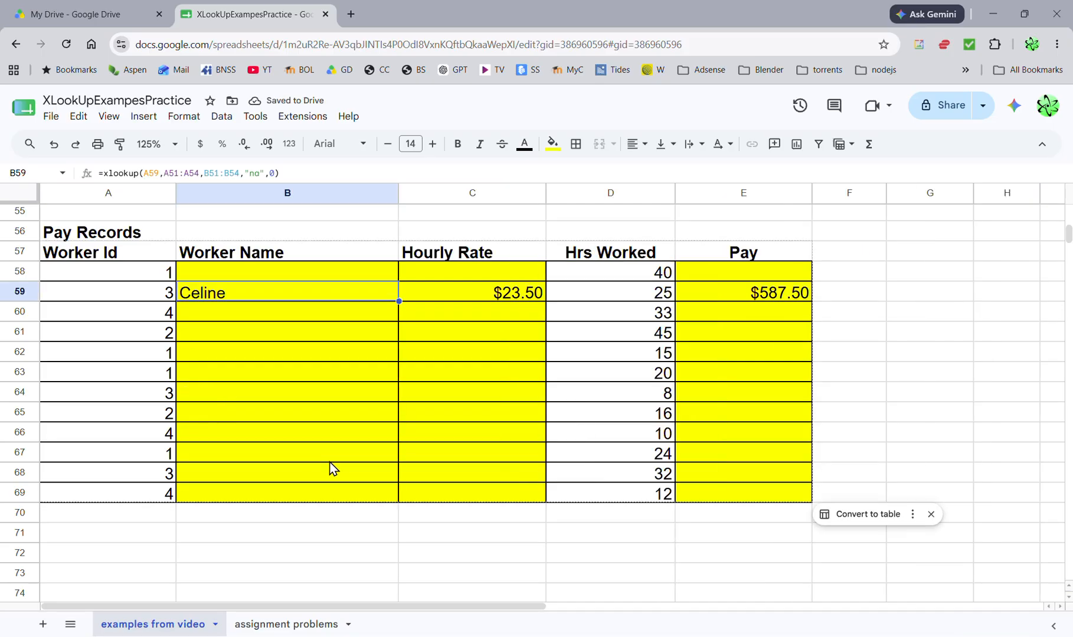
# - In the B59 XLOOKUP formula, make the worker ID lookup range absolute as $A$51:$A$54
pyautogui.doubleClick(247, 295)
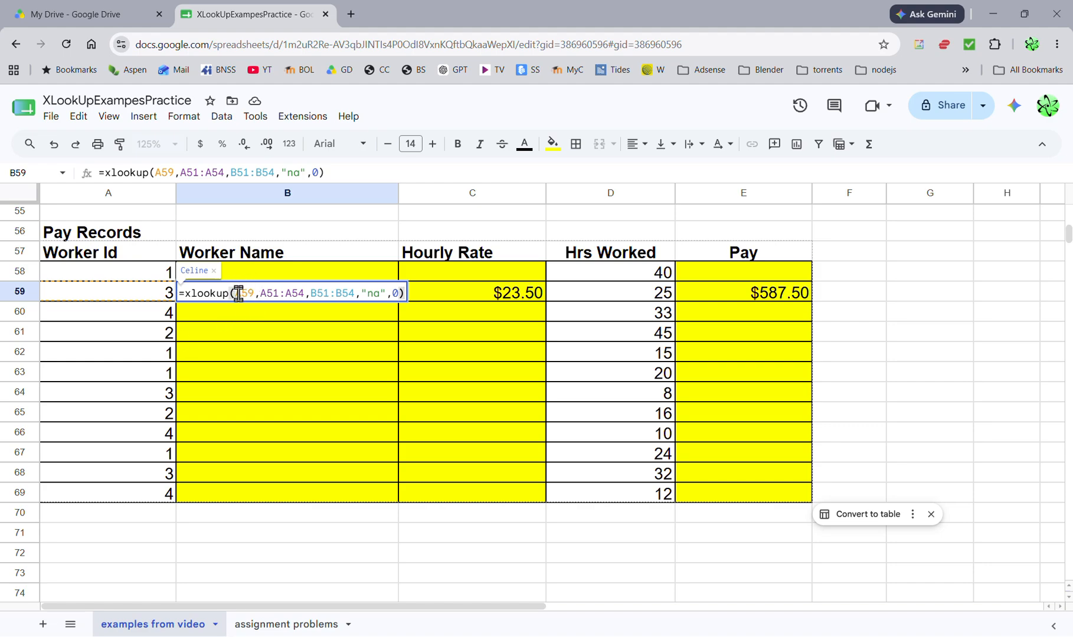
pyautogui.click(261, 296)
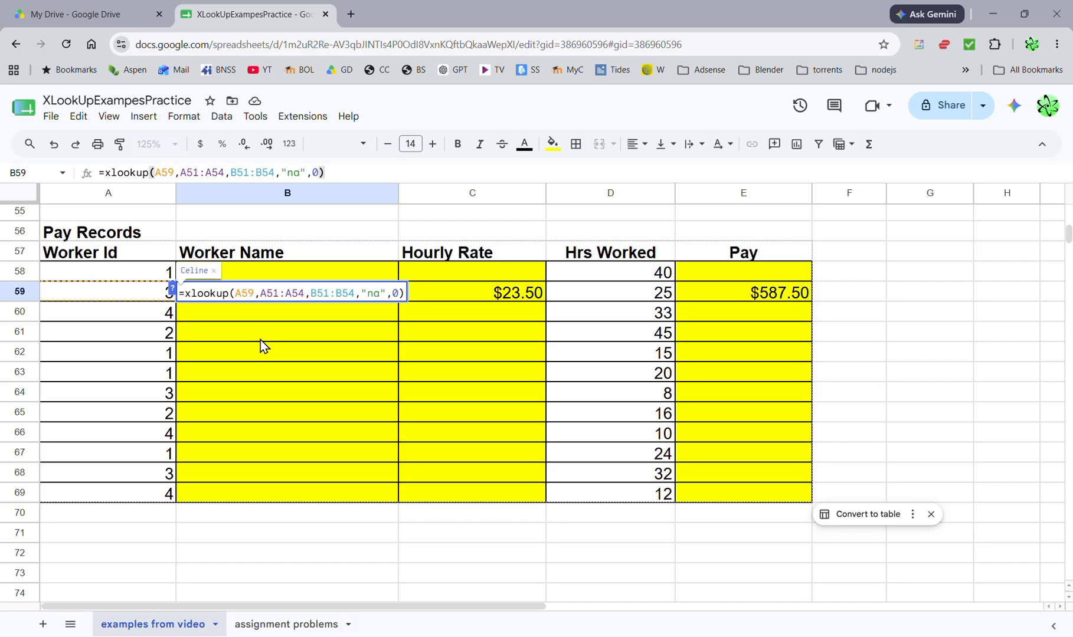
pyautogui.write('$')
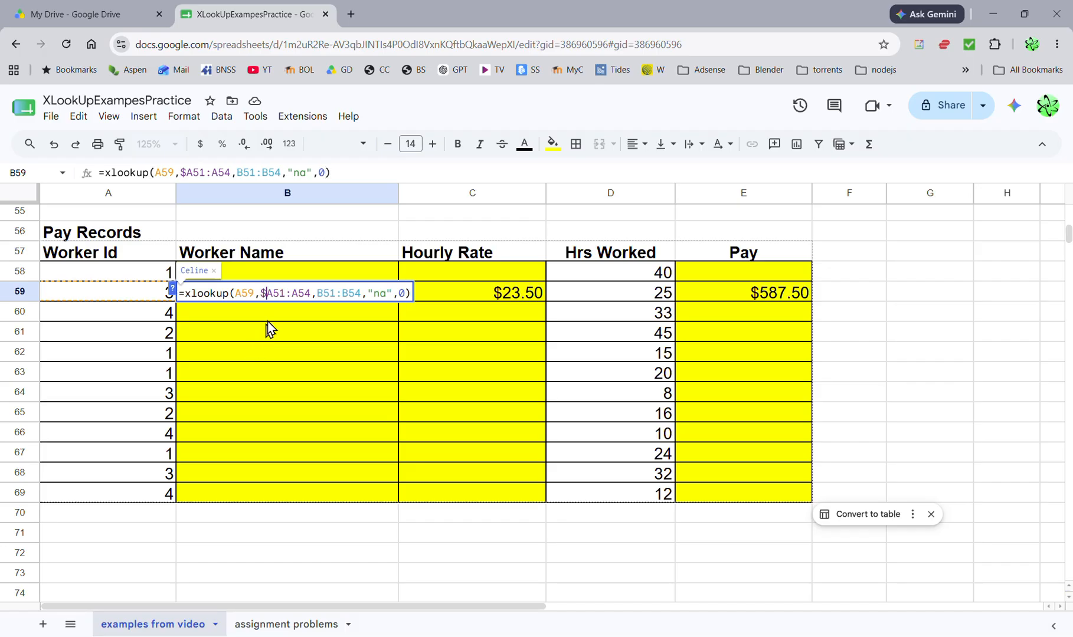
pyautogui.click(272, 294)
pyautogui.write('$')
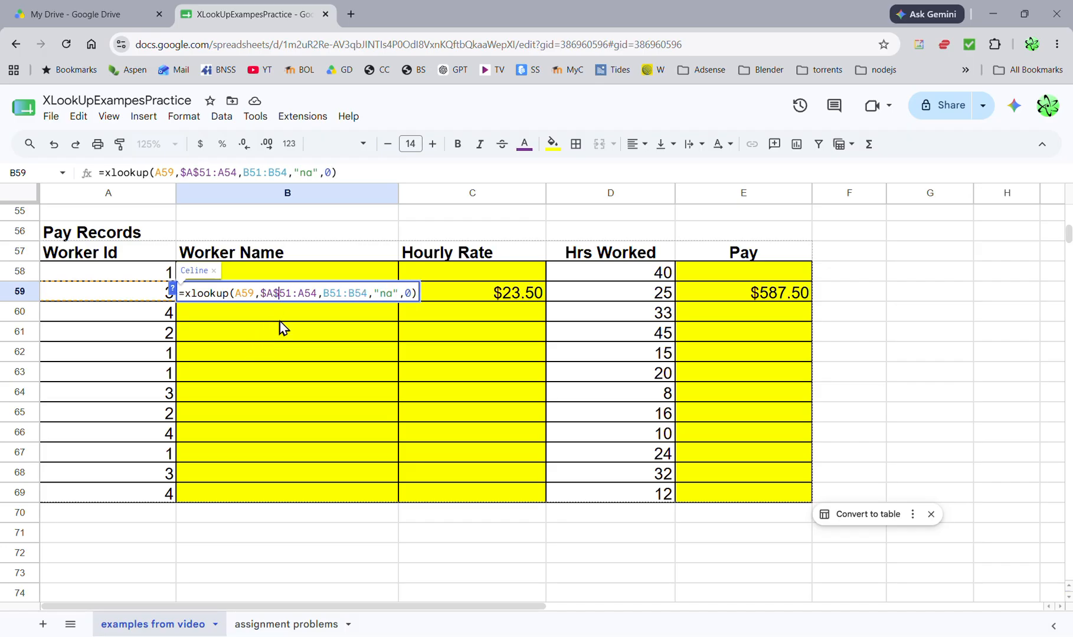
pyautogui.click(297, 294)
pyautogui.write('$')
pyautogui.click(310, 294)
pyautogui.write('$A$')
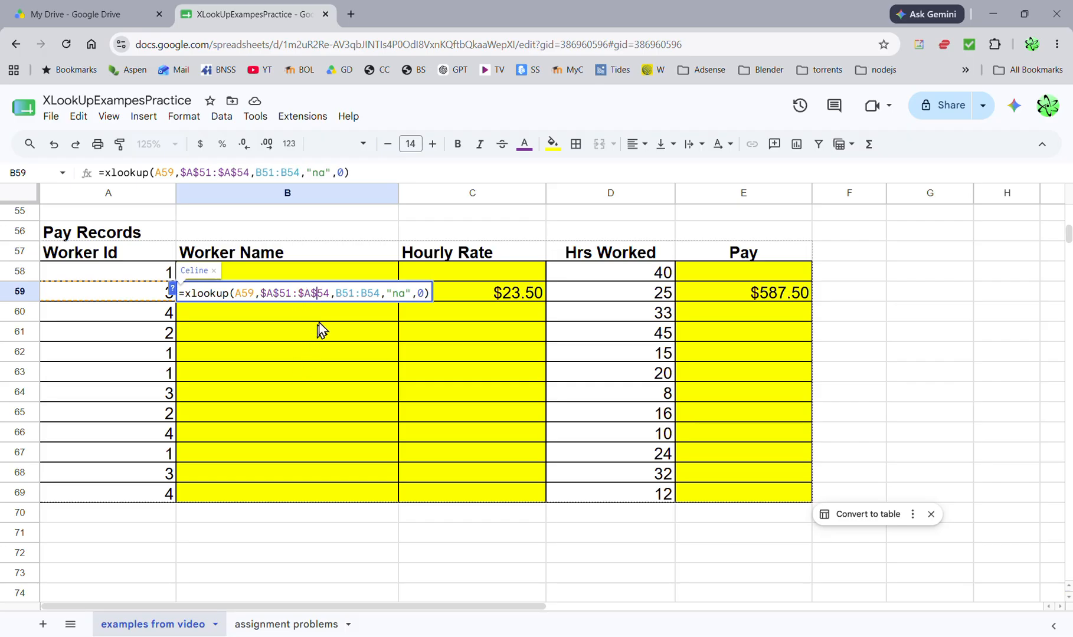
# - Make the worker name result range in the B59 formula absolute as $B$51:$B$54 and commit the formula
pyautogui.click(336, 293)
pyautogui.scroll(3, 338, 327)
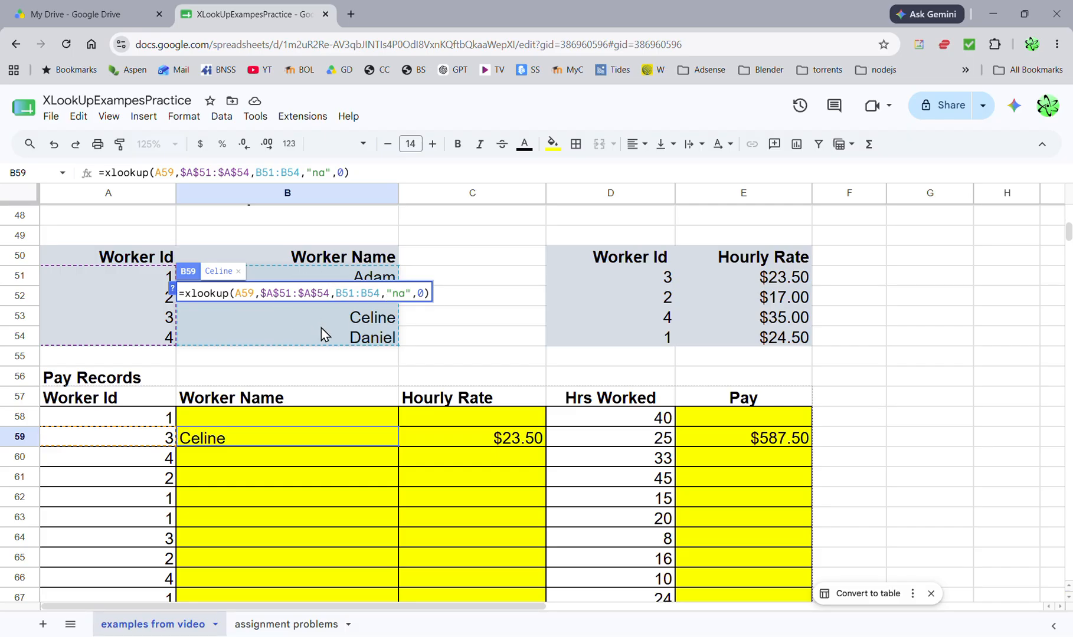
pyautogui.scroll(-3, 322, 334)
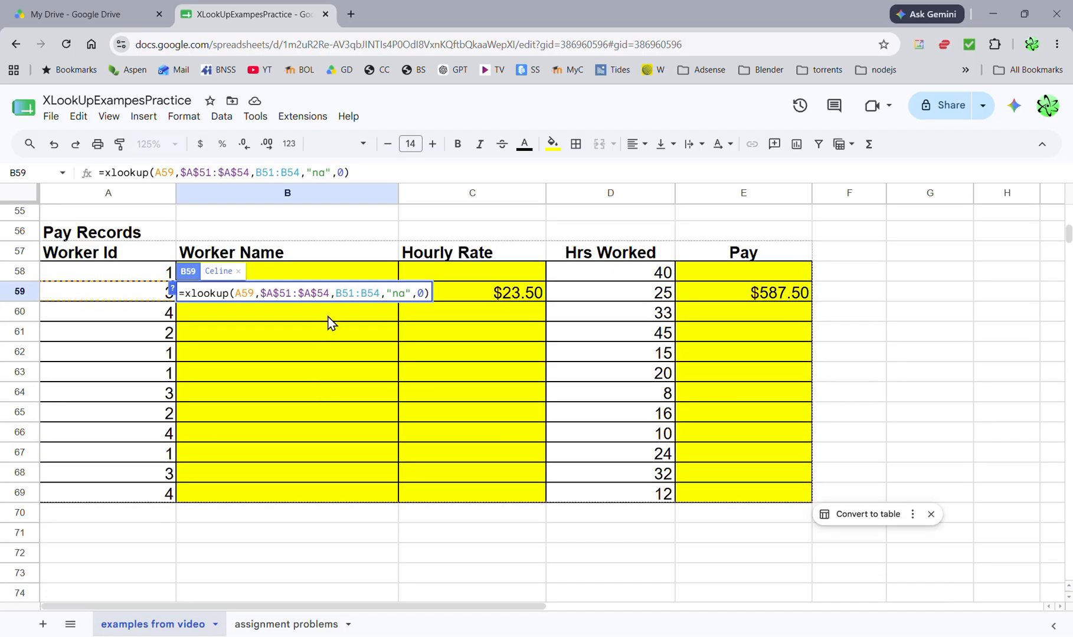
pyautogui.write('$')
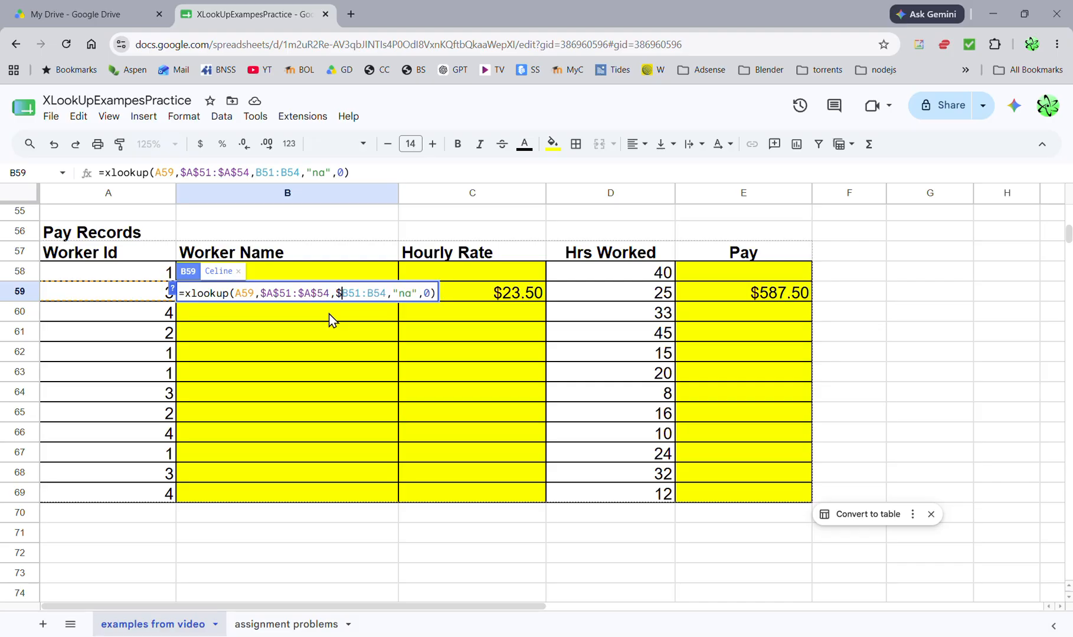
pyautogui.click(352, 293)
pyautogui.write('$')
pyautogui.click(374, 294)
pyautogui.write('$')
pyautogui.click(387, 293)
pyautogui.write('$')
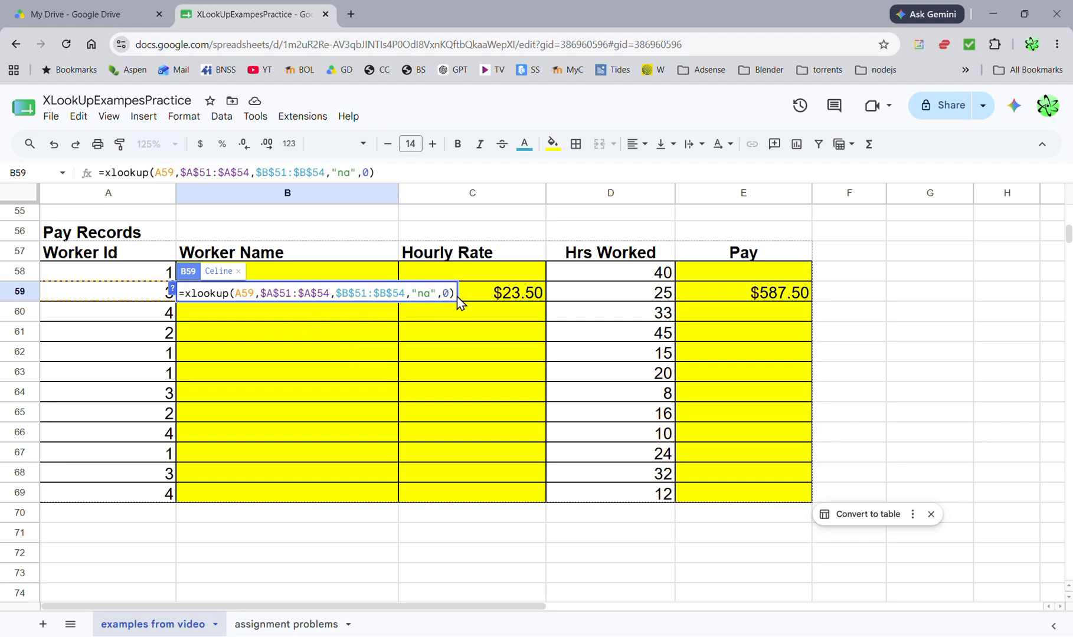
pyautogui.click(455, 294)
pyautogui.press('Return')
# - Fill the B59 Worker Name formula down through B69 and up into B58
pyautogui.click(326, 292)
pyautogui.moveTo(399, 301); pyautogui.dragTo(394, 495)
pyautogui.click(380, 295)
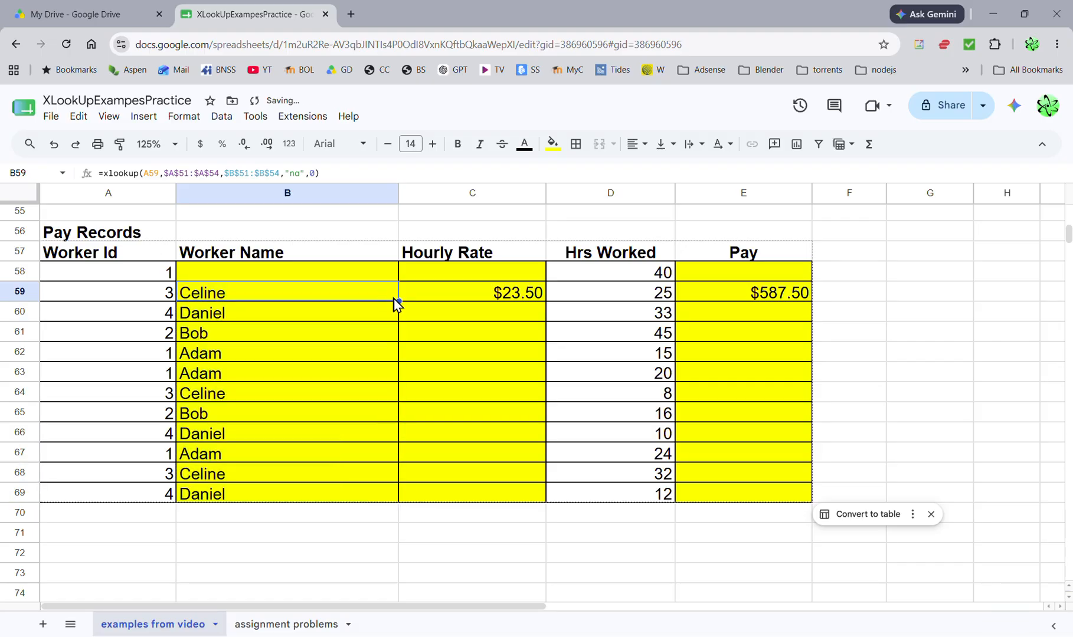
pyautogui.moveTo(396, 300); pyautogui.dragTo(396, 263)
pyautogui.hotkey('ctrl', 'z')
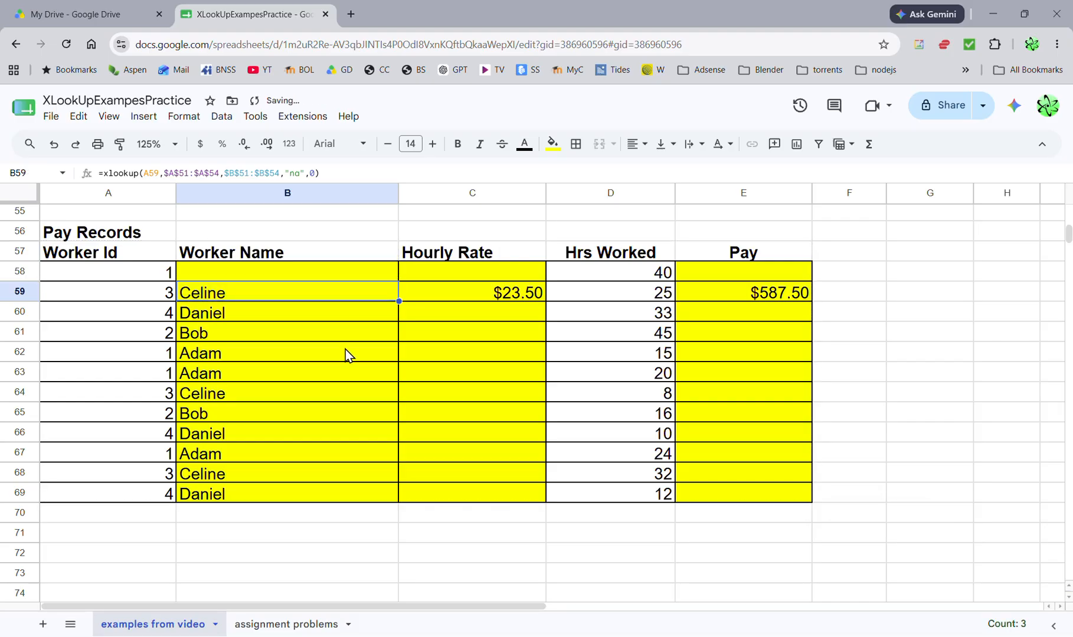
pyautogui.moveTo(398, 300); pyautogui.dragTo(397, 281)
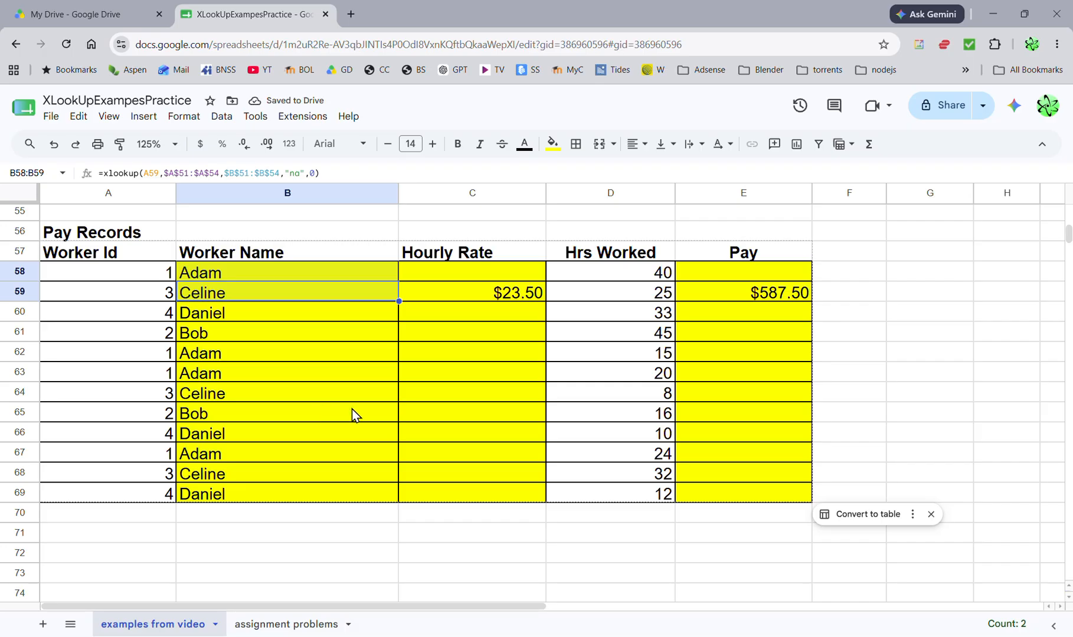
# - In the C59 Hourly Rate formula, make the worker ID lookup range absolute as $D$51:$D$54
pyautogui.click(475, 298)
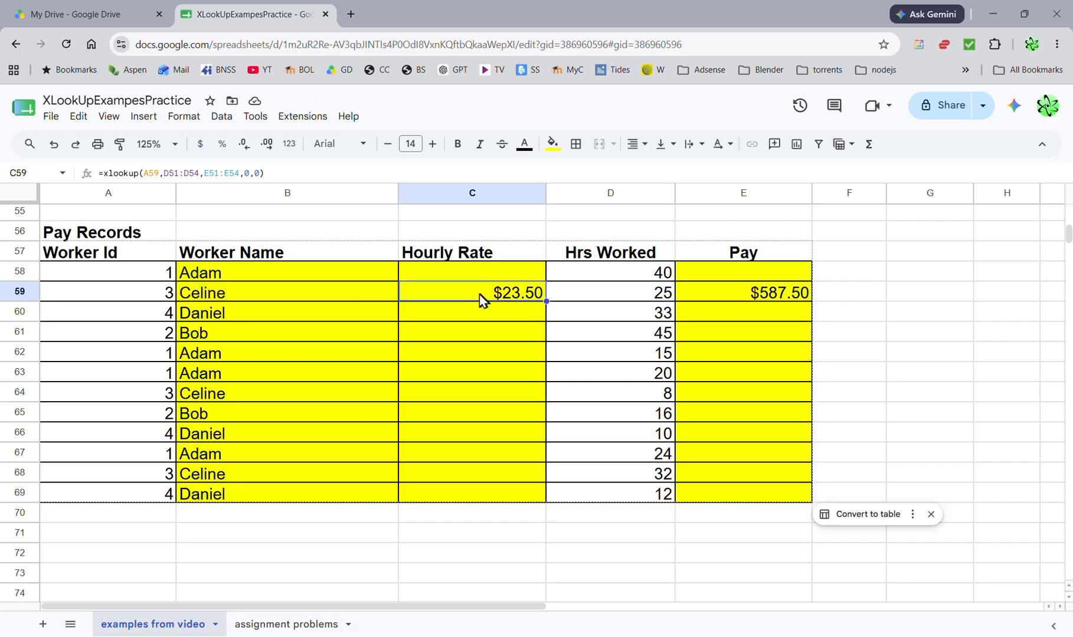
pyautogui.doubleClick(479, 295)
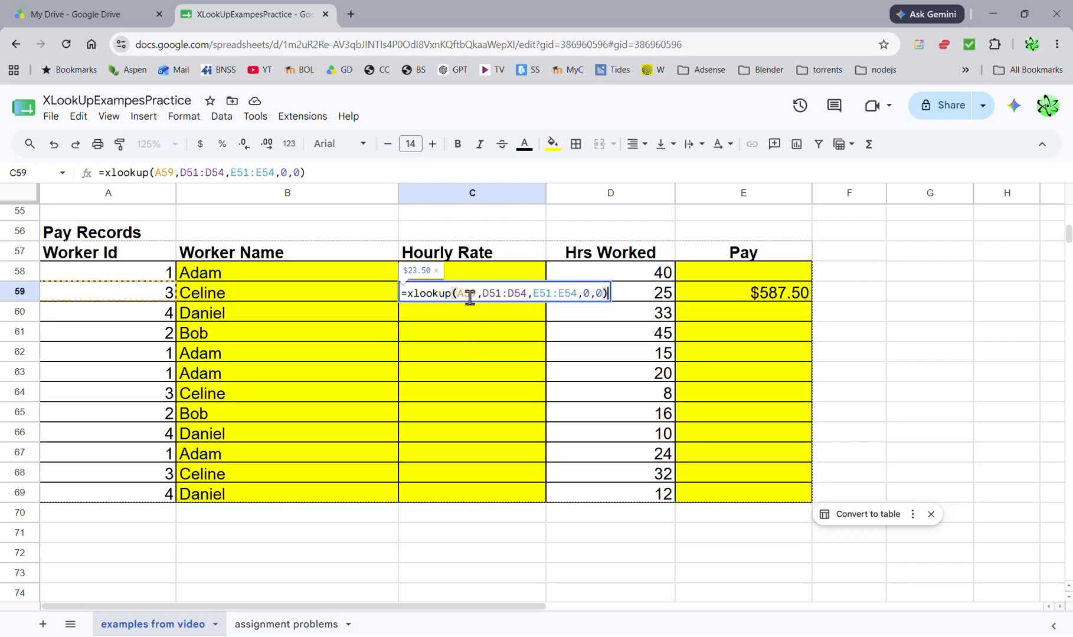
pyautogui.click(483, 294)
pyautogui.write('$')
pyautogui.press('Right')
pyautogui.write('$')
pyautogui.click(521, 295)
pyautogui.write('$')
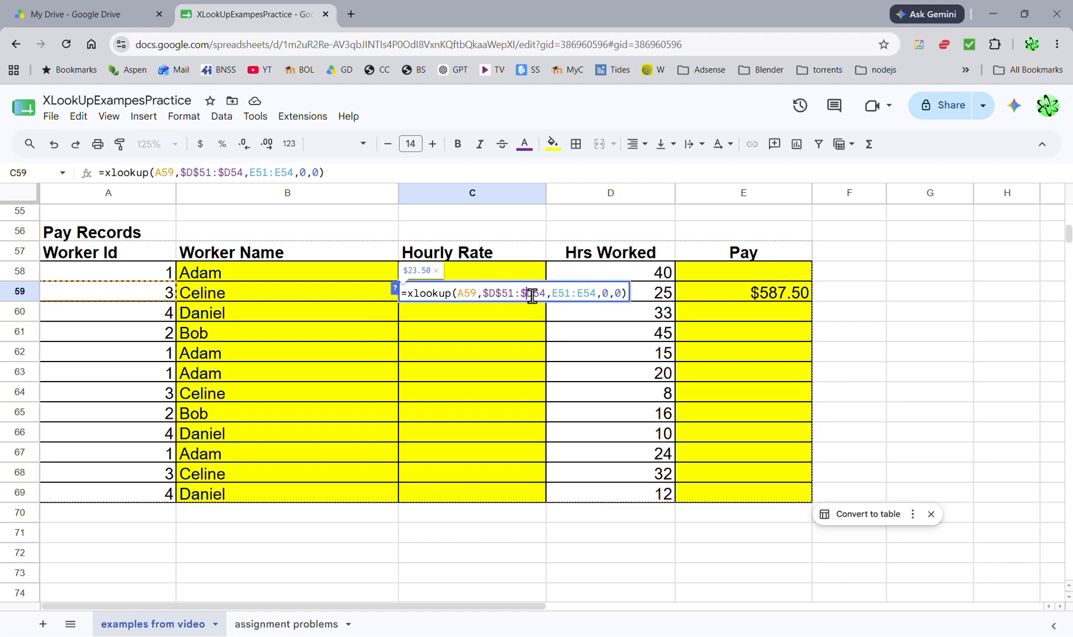
pyautogui.press('Right')
pyautogui.write('$')
# - Make the hourly rate result range in the C59 formula absolute as $E$51:$E$54 and commit the formula
pyautogui.click(557, 293)
pyautogui.write('$')
pyautogui.press('Right')
pyautogui.write('$')
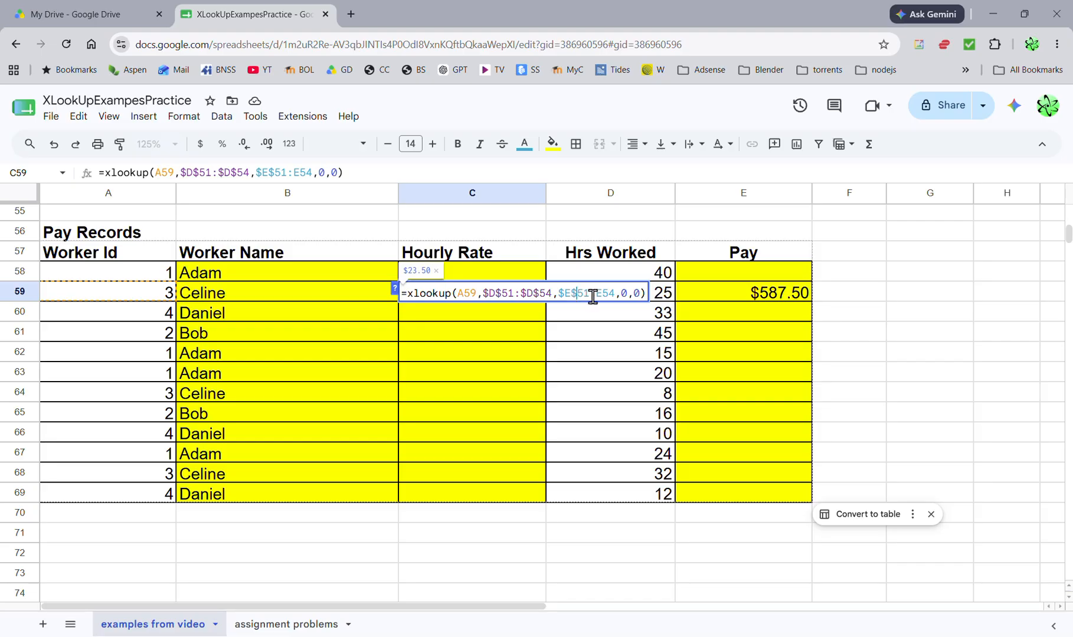
pyautogui.click(596, 293)
pyautogui.write('$')
pyautogui.press('Right')
pyautogui.write('$')
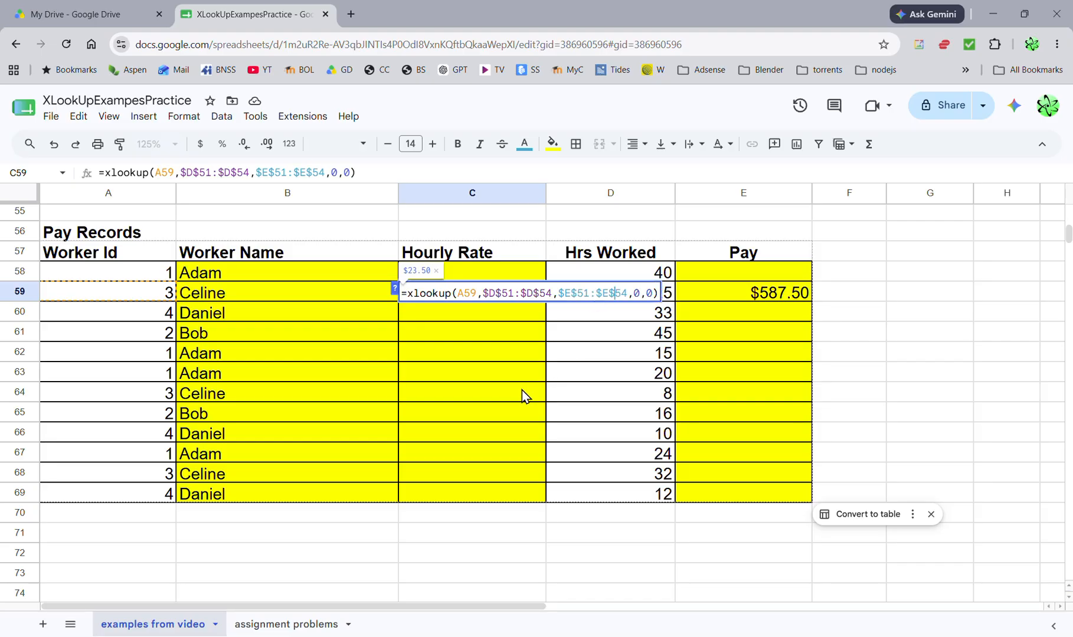
pyautogui.press('Right')
pyautogui.press('Right')
pyautogui.press('Right')
pyautogui.press('Right')
pyautogui.press('Right')
pyautogui.press('Right')
pyautogui.press('Right')
pyautogui.press('Return')
# - Fill the C59 Hourly Rate formula down through C69 and up into C58
pyautogui.click(525, 297)
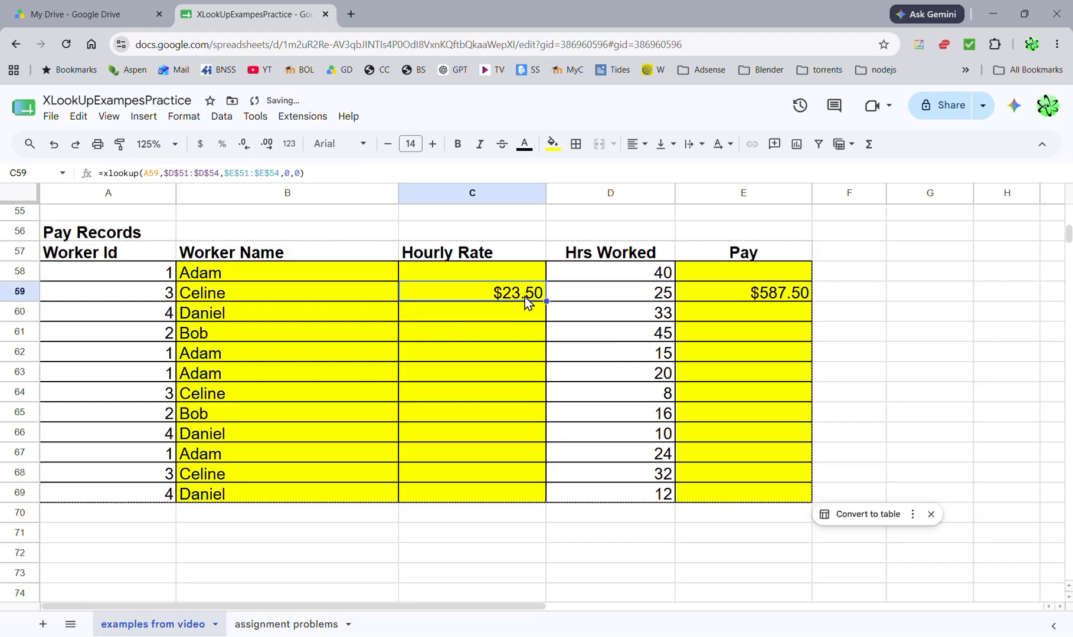
pyautogui.moveTo(544, 301); pyautogui.dragTo(531, 494)
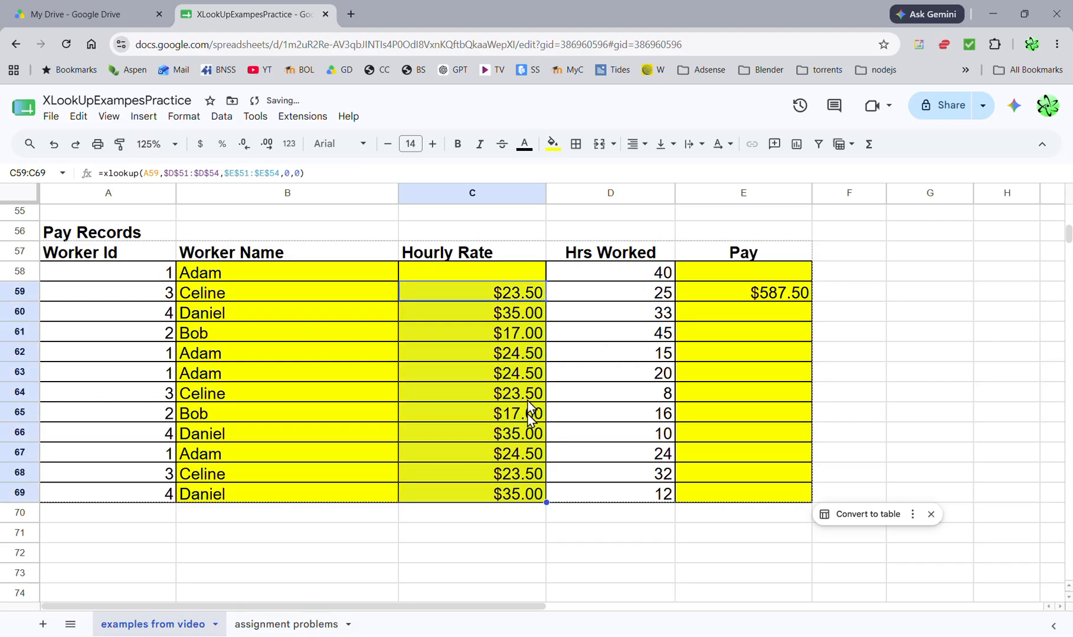
pyautogui.click(541, 298)
pyautogui.moveTo(543, 299); pyautogui.dragTo(546, 272)
# - Examine the Price Per Item formula in C38 and how its item range A29:A32 would shift when copied down
pyautogui.scroll(3, 463, 411)
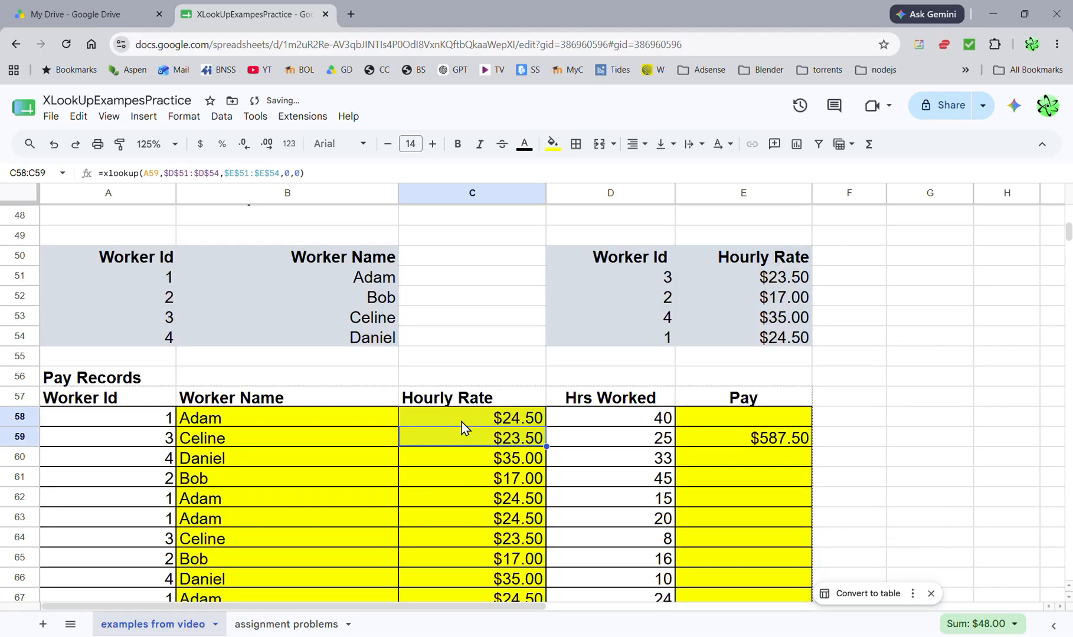
pyautogui.scroll(8, 462, 422)
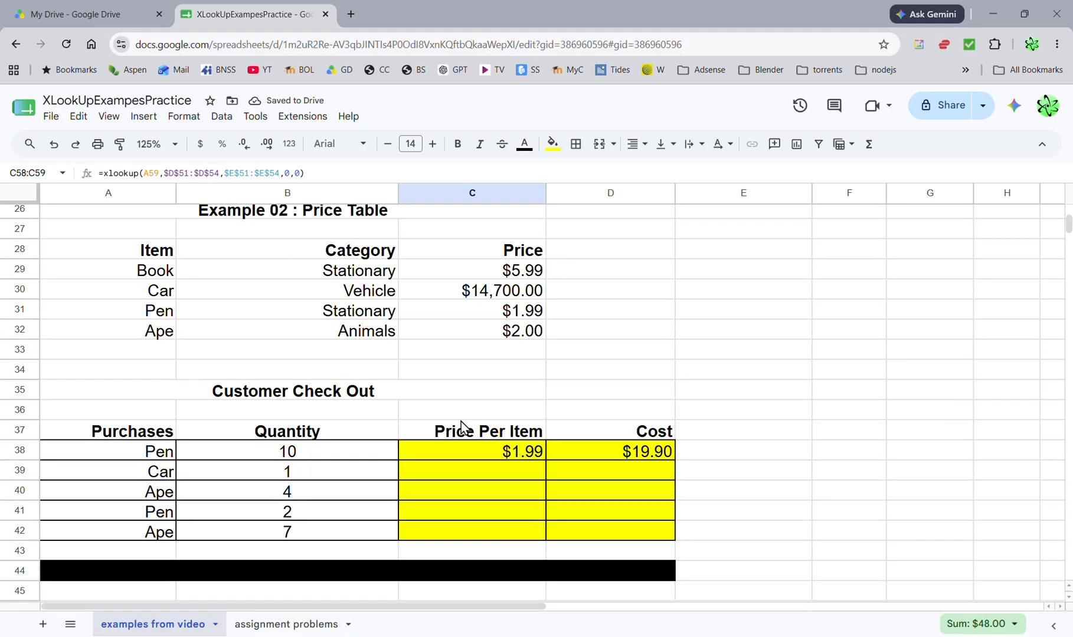
pyautogui.scroll(-3, 477, 491)
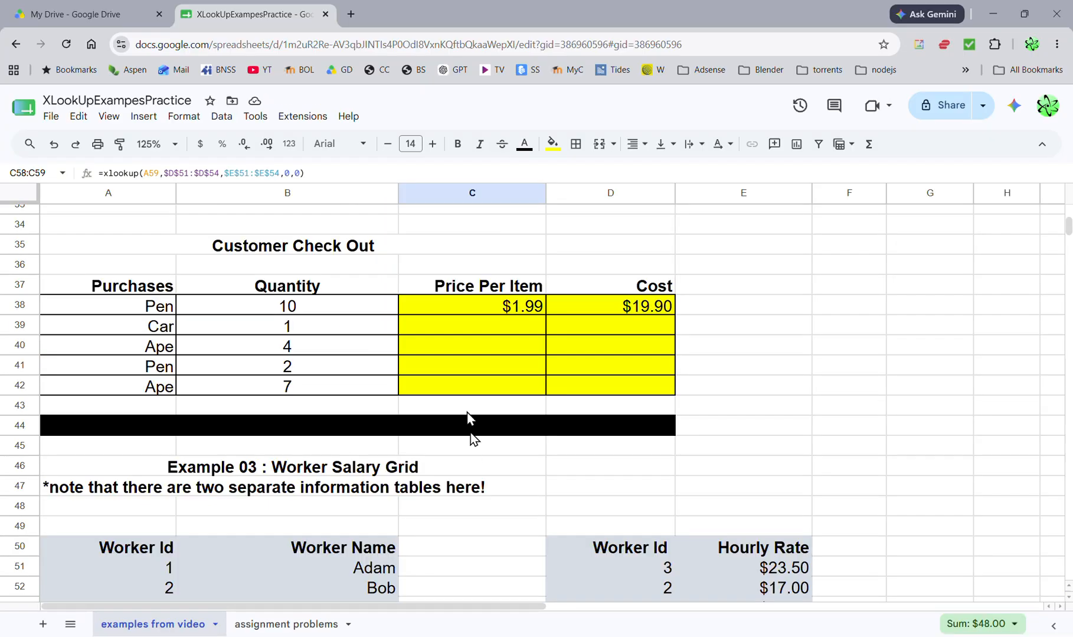
pyautogui.scroll(3, 463, 366)
pyautogui.click(472, 452)
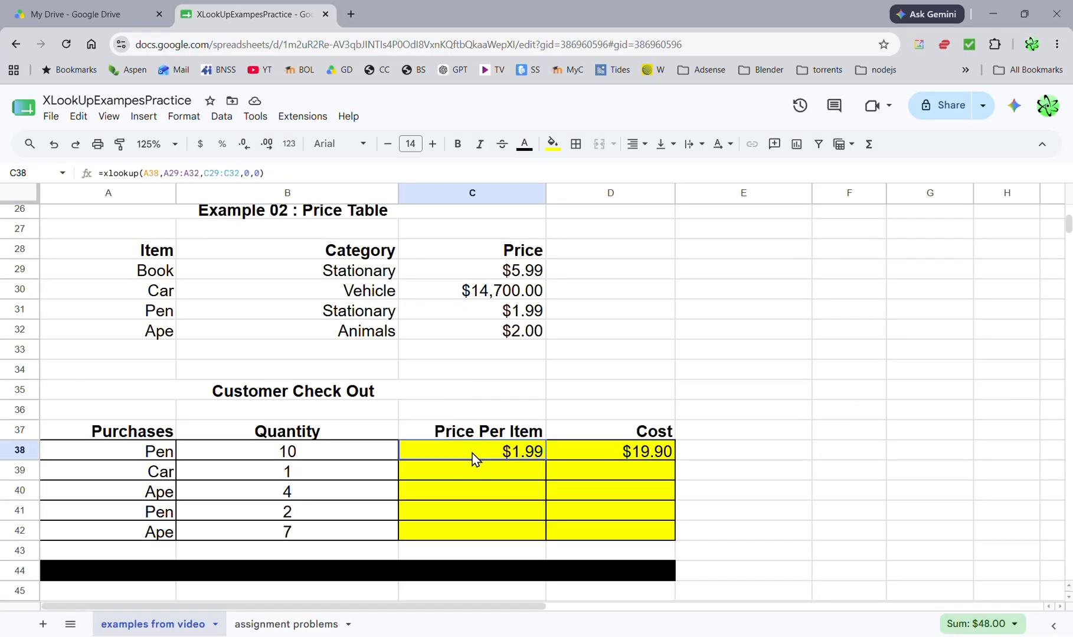
pyautogui.press('Return')
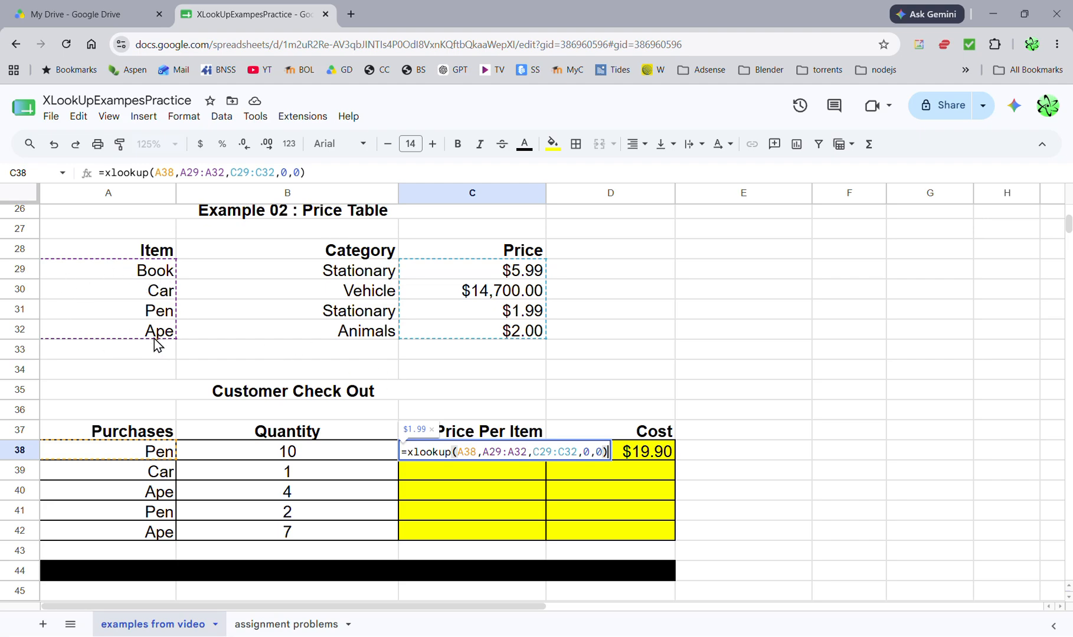
pyautogui.moveTo(110, 290); pyautogui.dragTo(109, 351)
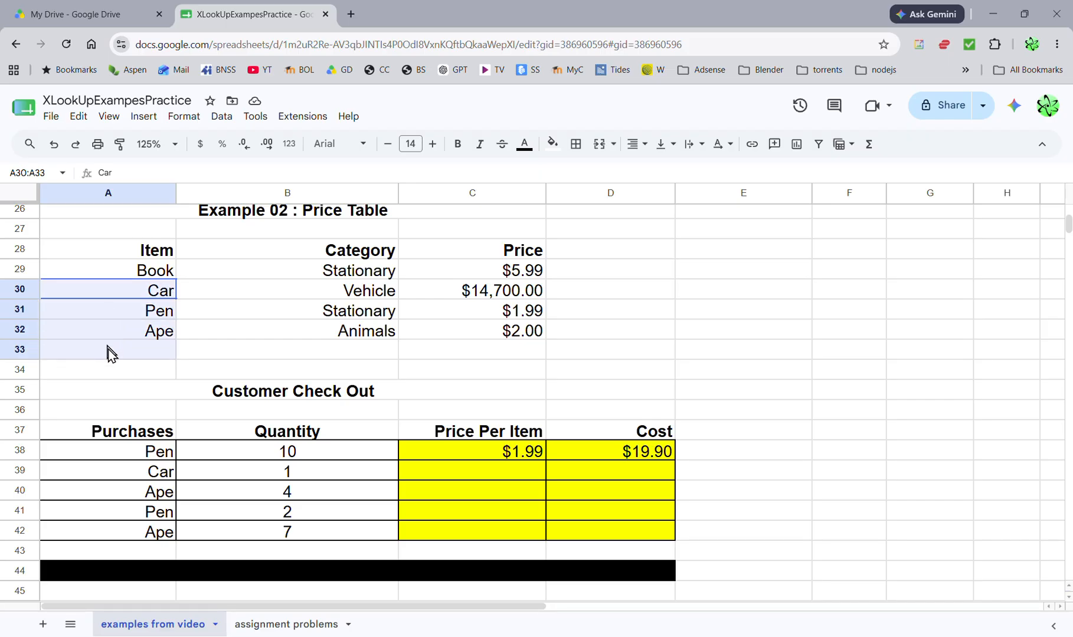
pyautogui.moveTo(112, 310); pyautogui.dragTo(115, 375)
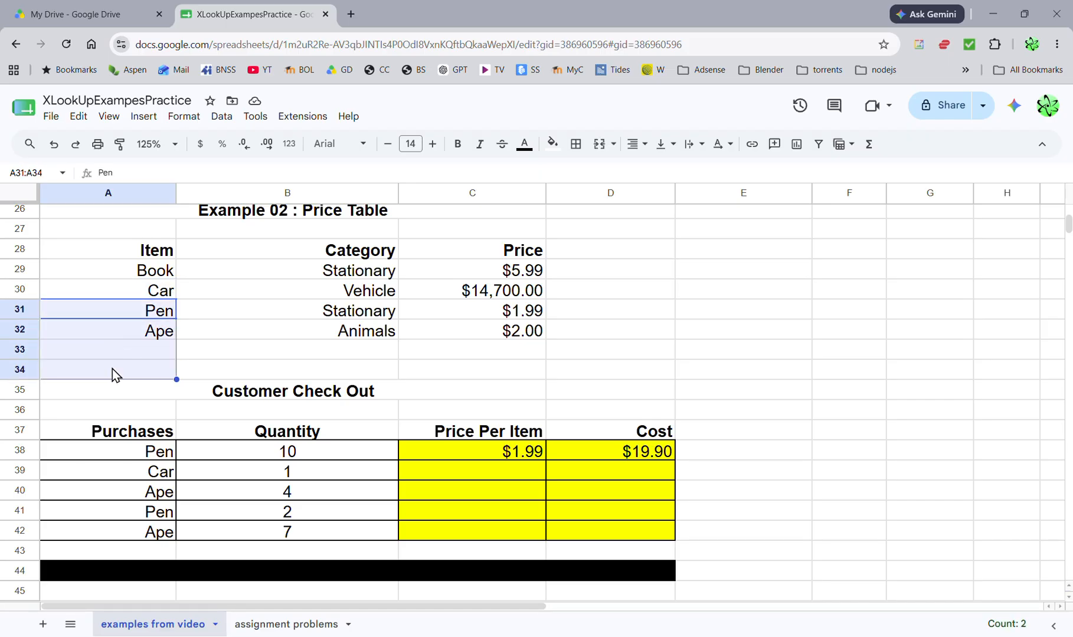